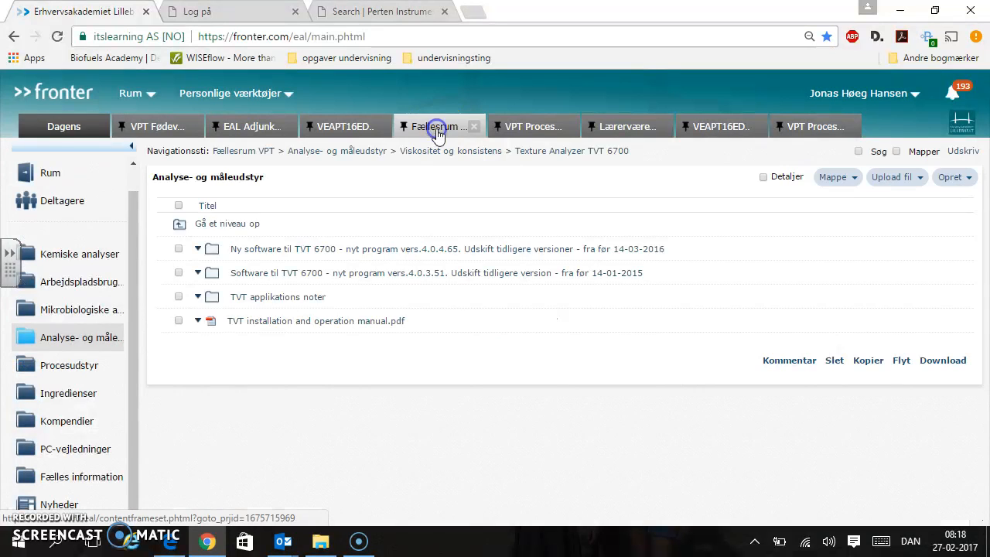
Open the Fællesrum VPT room from the list of all rooms
left_click(135, 93)
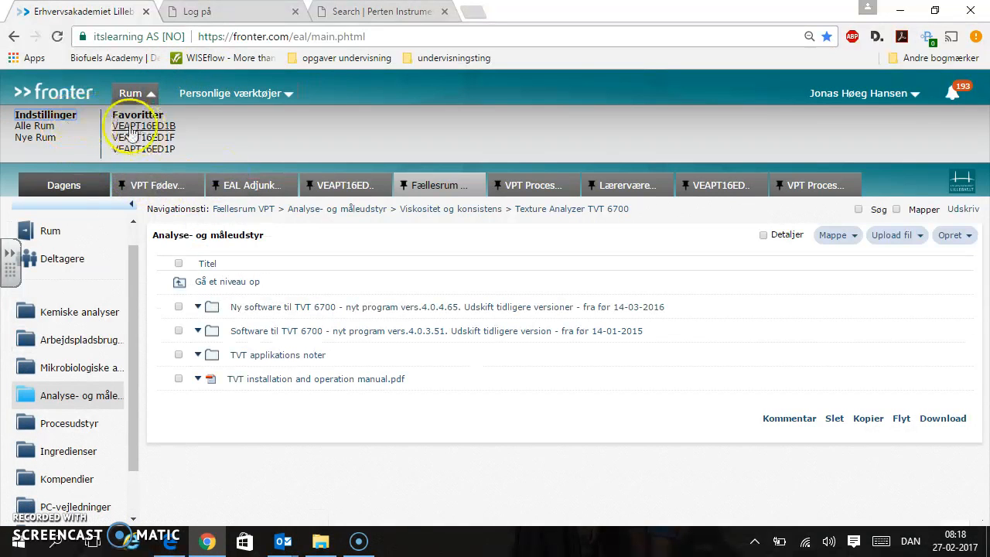
left_click(49, 133)
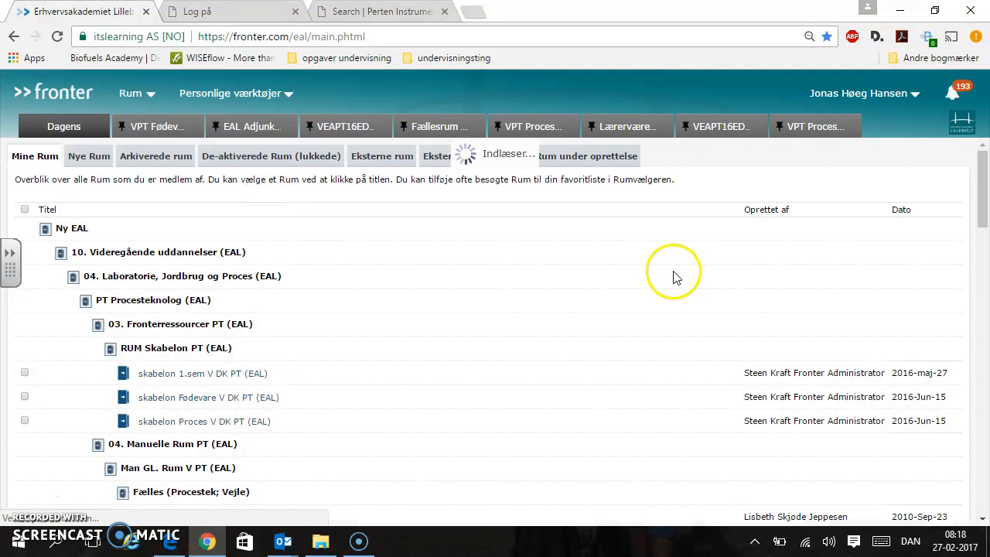
left_click_drag(981, 194, 986, 268)
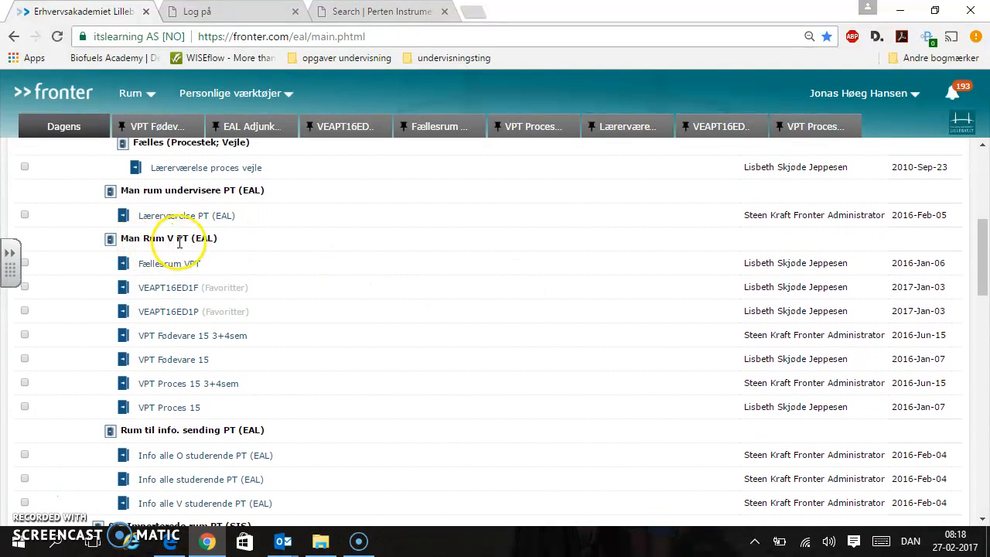
left_click(186, 265)
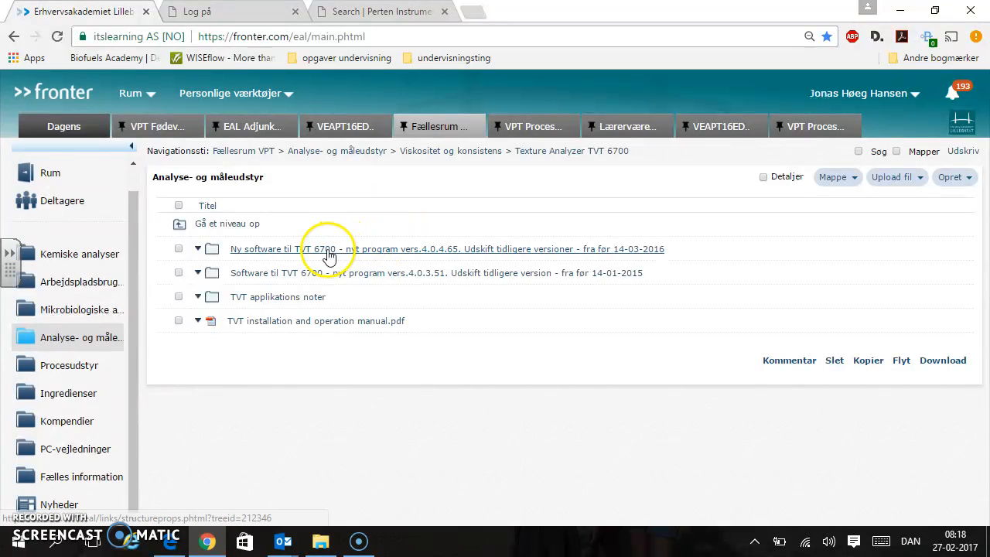
Open the Texture Analyzer TVT 6700 folder under Viskositet og konsistens in Analyse- og måleudstyr
left_click(84, 345)
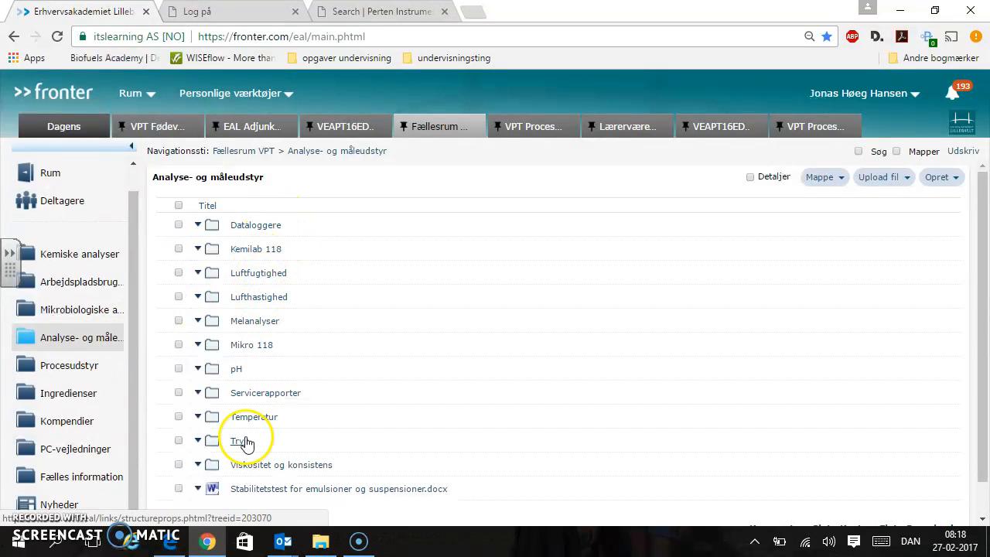
left_click(258, 466)
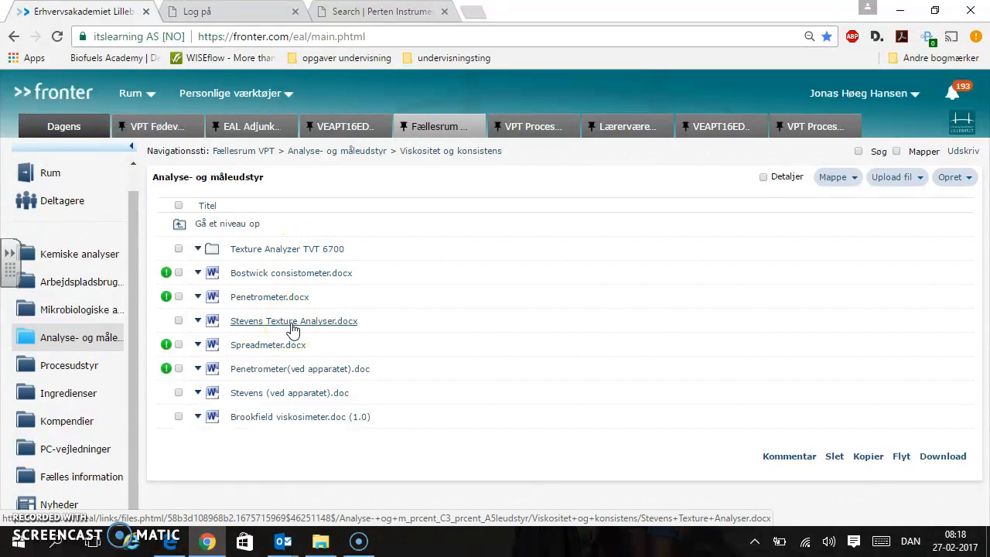
left_click(296, 251)
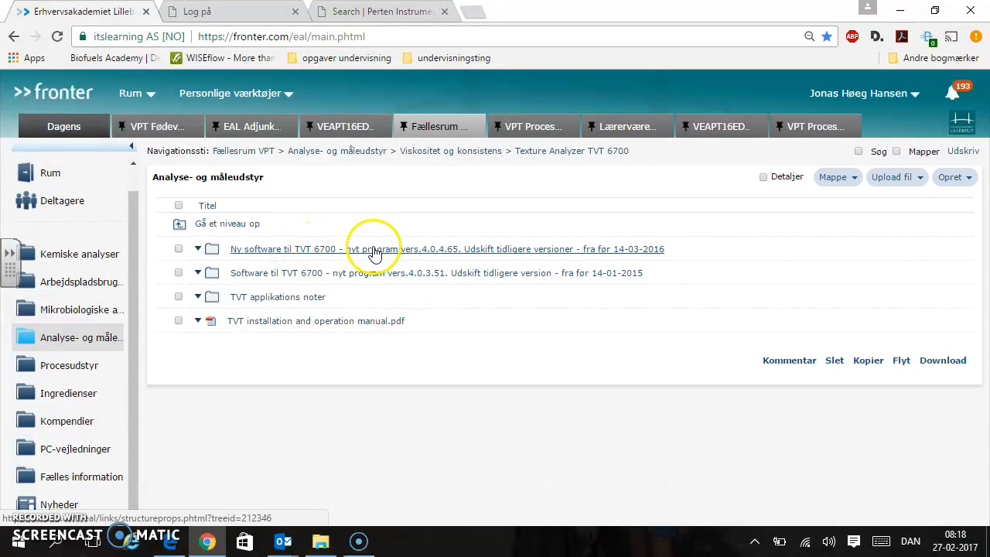
View the contents of the new TVT 6700 software folder for version 4.0.4.65, and return to its parent folder
left_click(595, 257)
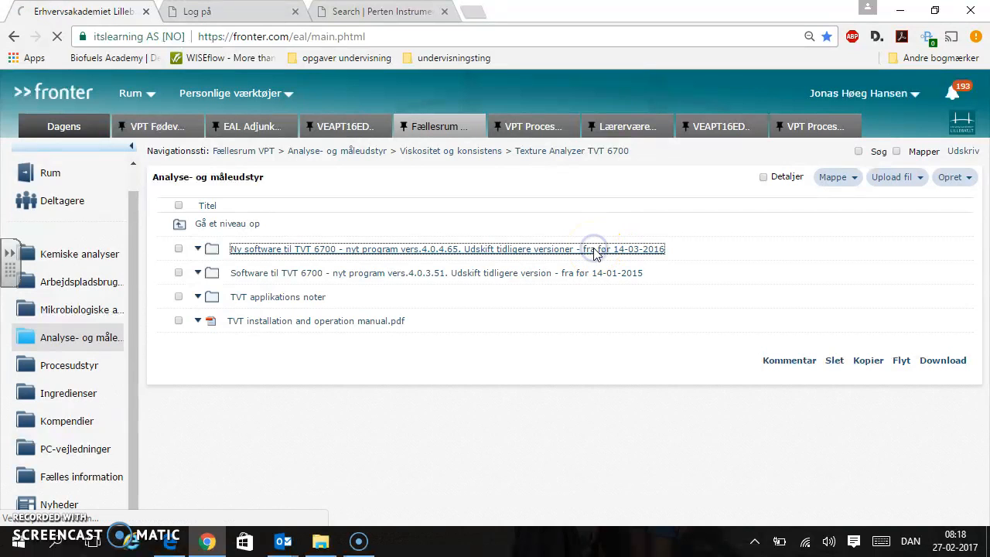
left_click(309, 256)
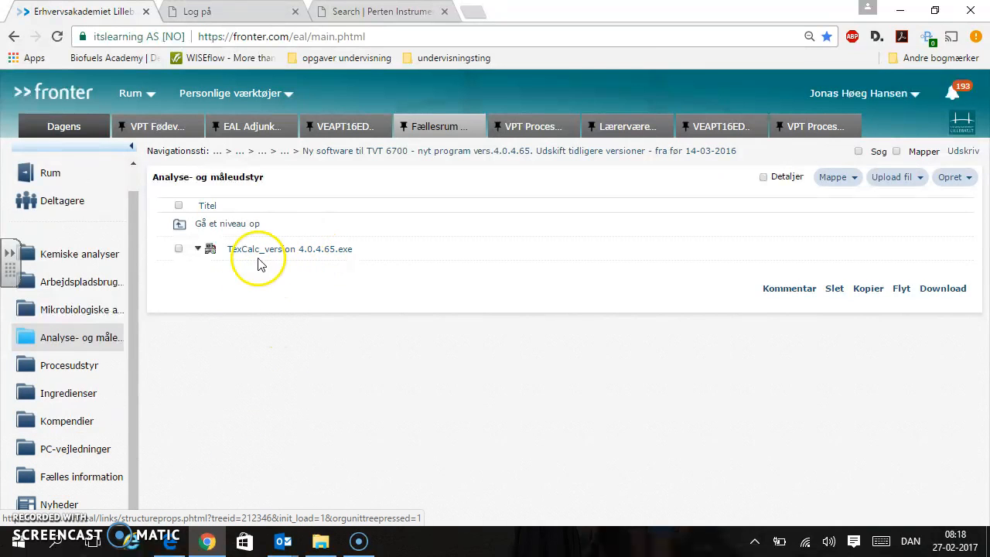
left_click(229, 225)
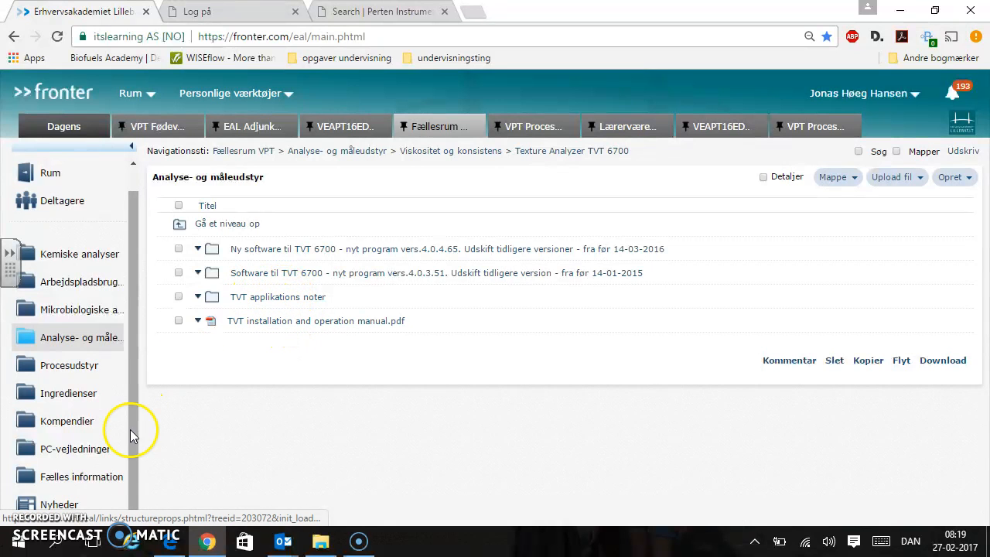
Launch TexCalc and choose Starter Methods as the product
left_click(16, 544)
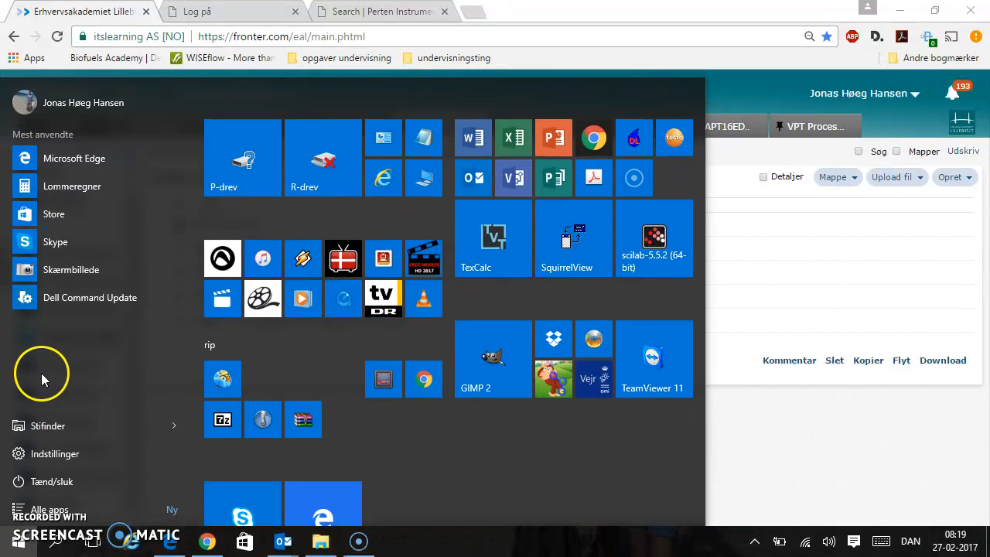
left_click(505, 253)
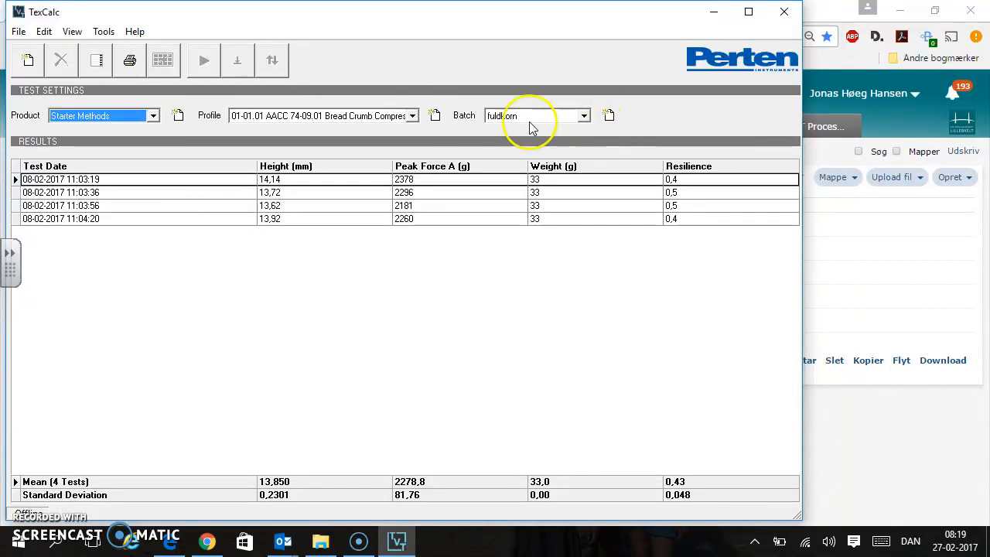
left_click(142, 117)
left_click(99, 128)
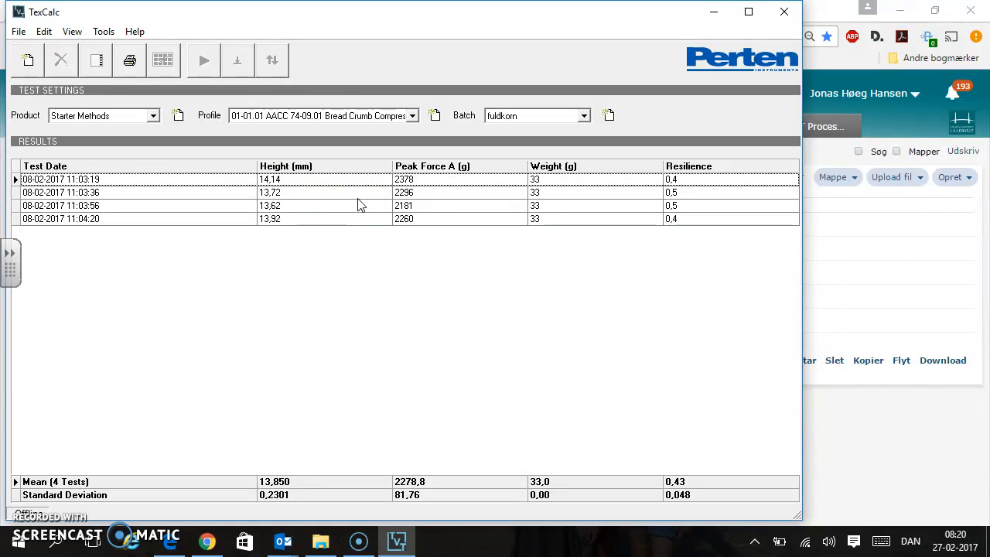
Browse the test profiles and select 06-02.01 Bisquits and Cookies Hardness & Fracturability
left_click(413, 117)
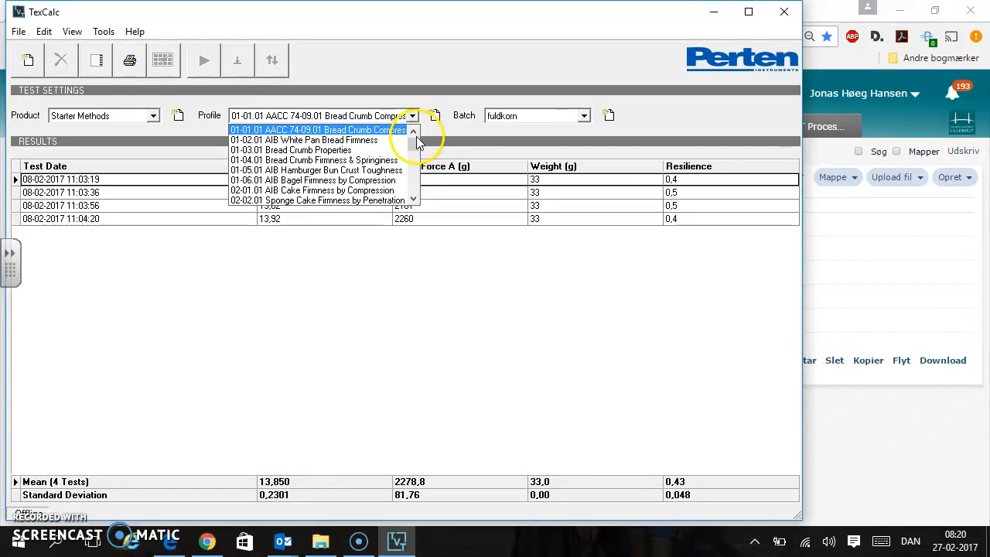
left_click(414, 200)
left_click(414, 200)
left_click(413, 200)
left_click(414, 201)
left_click(414, 200)
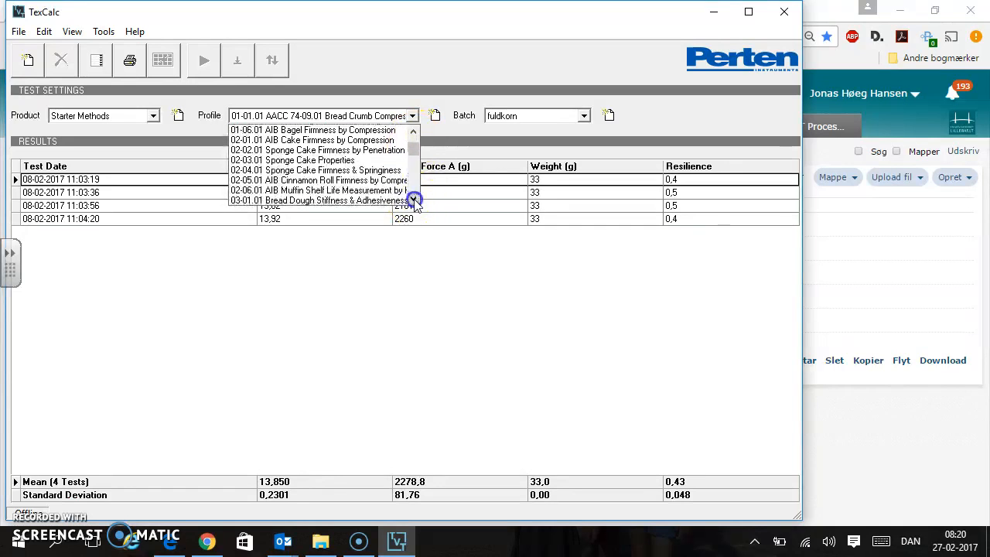
left_click(414, 201)
left_click(414, 200)
left_click(414, 201)
left_click(413, 200)
left_click(414, 200)
left_click(414, 201)
left_click(414, 200)
left_click(413, 200)
left_click(414, 200)
left_click(414, 201)
left_click(414, 201)
left_click(414, 200)
left_click(414, 200)
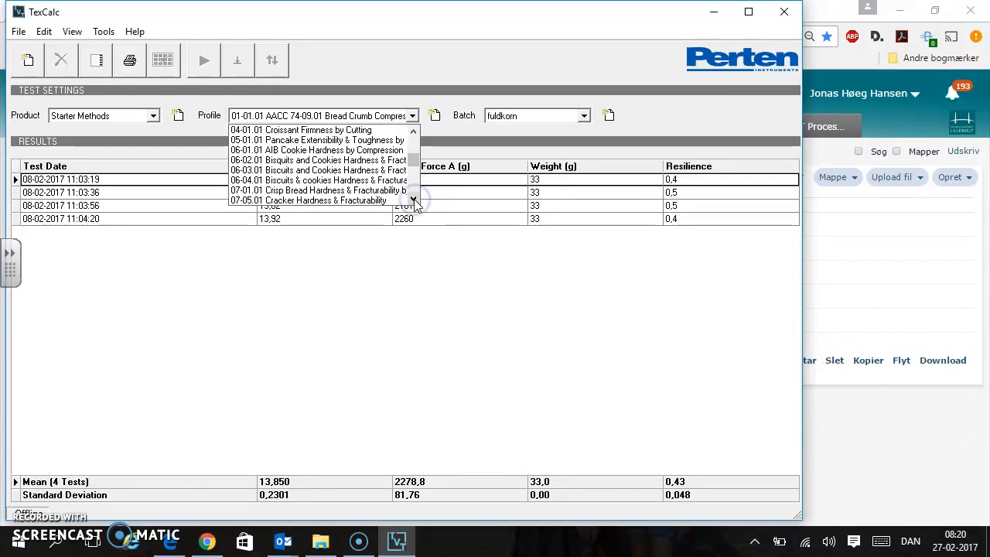
left_click(414, 200)
left_click(413, 133)
left_click(413, 132)
left_click(413, 132)
left_click(413, 132)
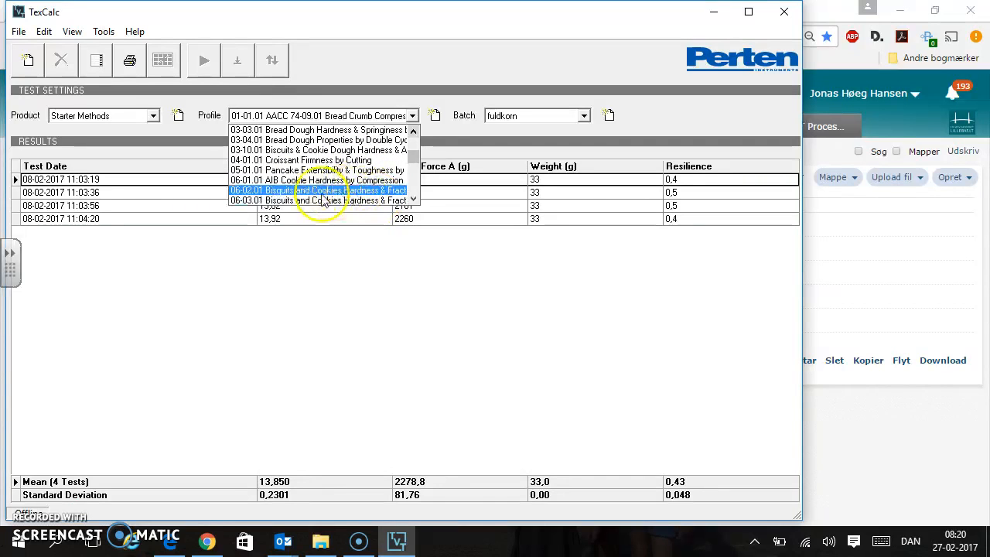
left_click(398, 189)
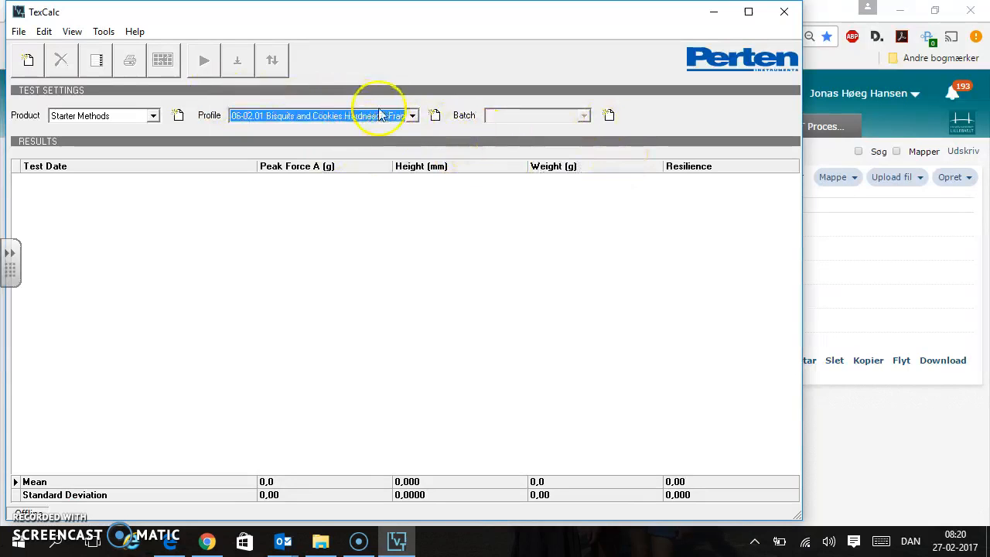
Open the selected profile for editing and inspect its sample height and starting distance from the sample
left_click(45, 33)
left_click(43, 68)
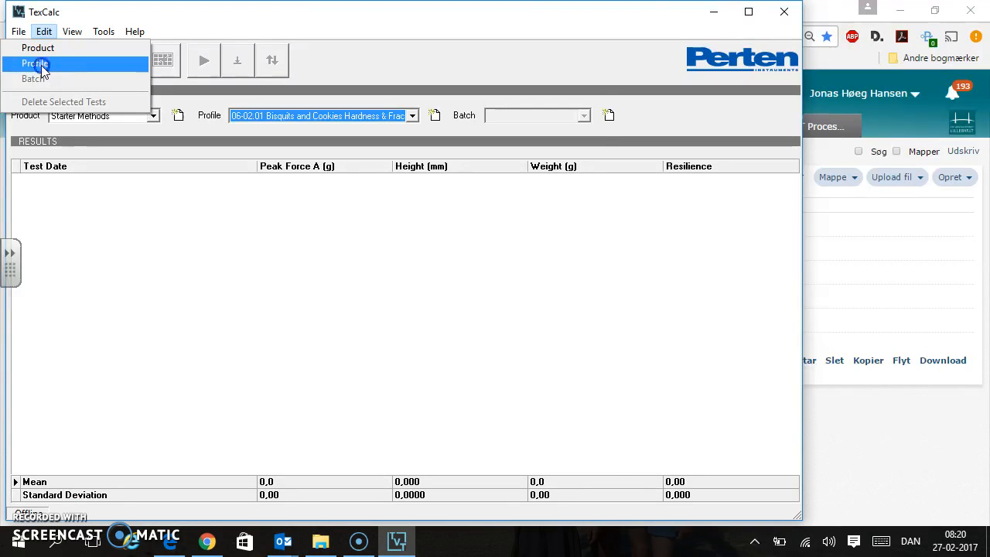
left_click(42, 68)
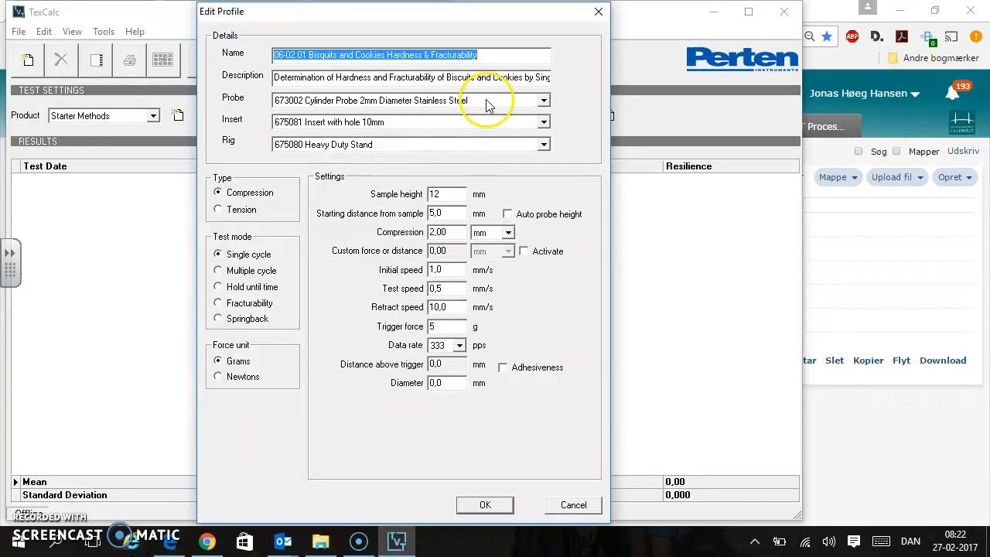
left_click(453, 197)
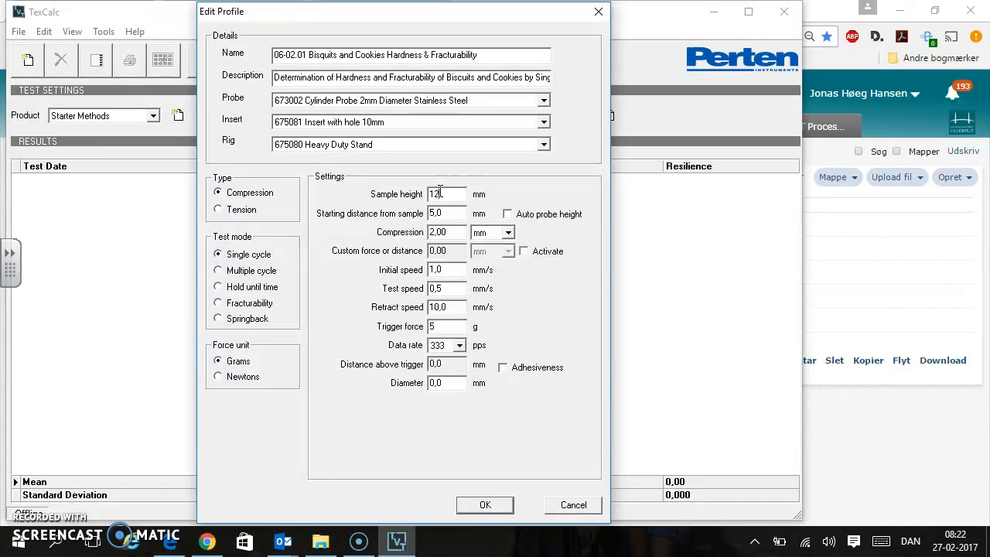
left_click(449, 214)
left_click(462, 215)
Set the profile's compression to 20 %, and switch the compression unit back to mm
left_click(509, 234)
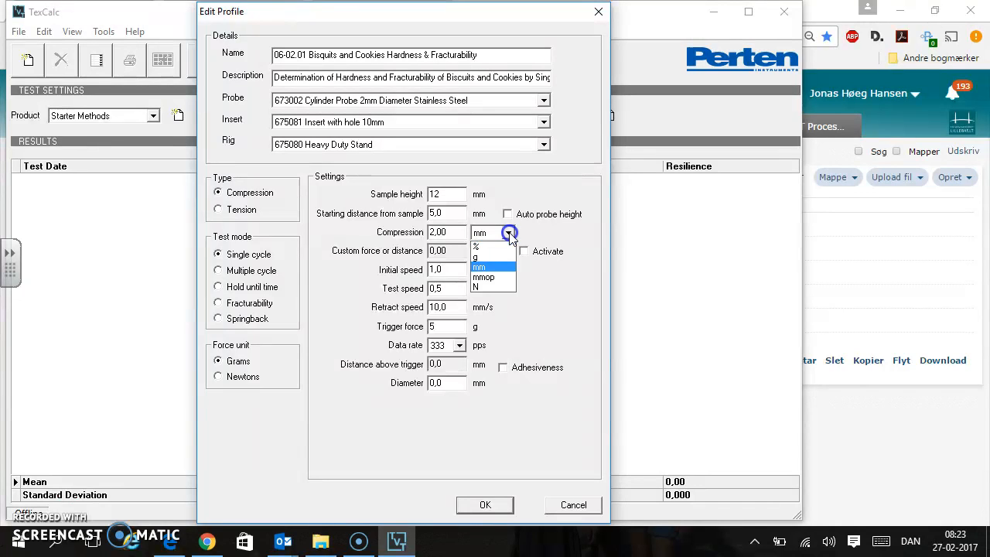
left_click(495, 248)
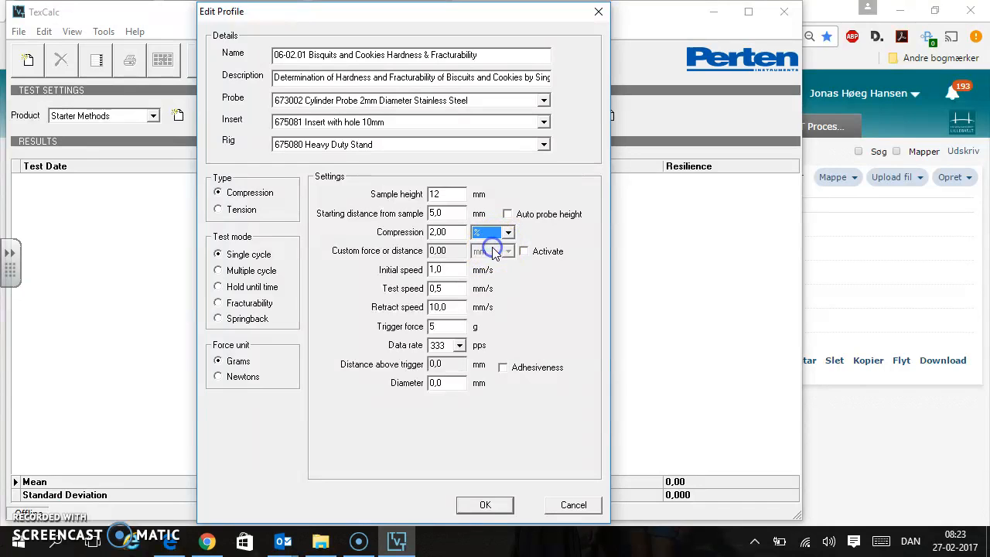
double_click(459, 230)
type("20")
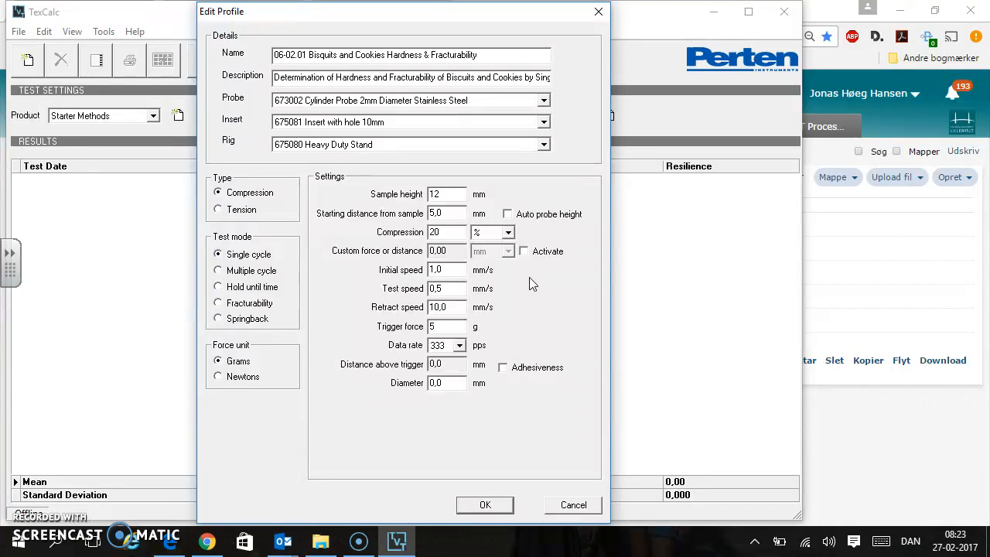
left_click(508, 233)
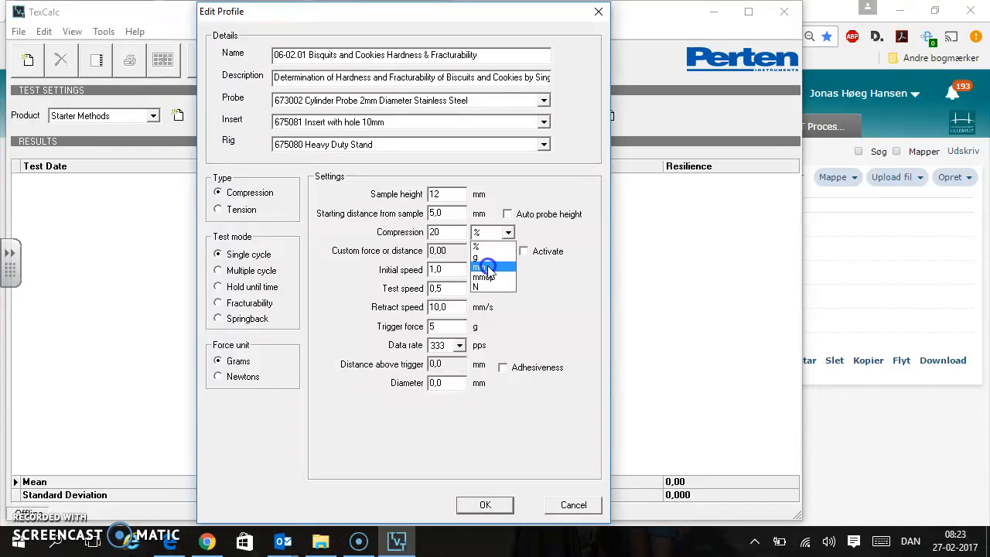
left_click(486, 268)
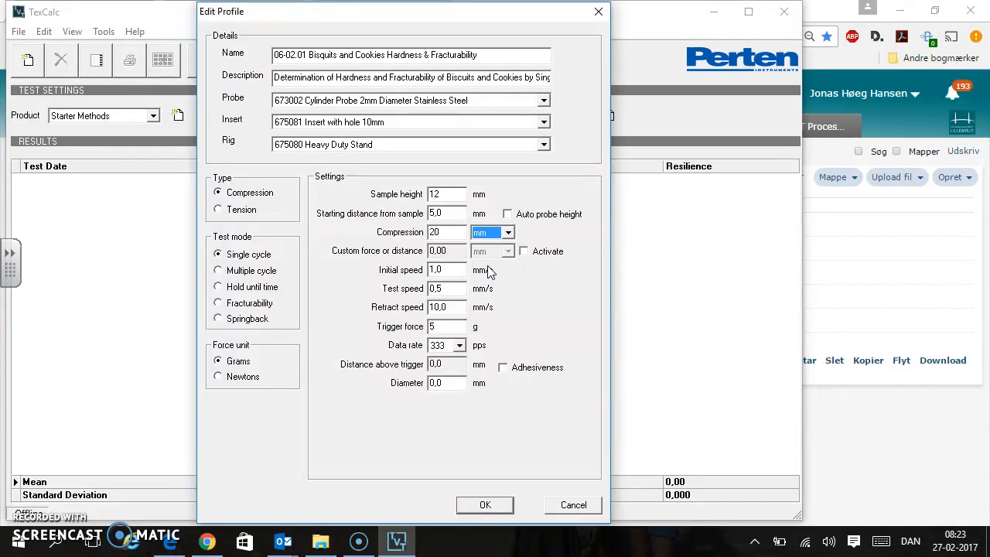
left_click(508, 234)
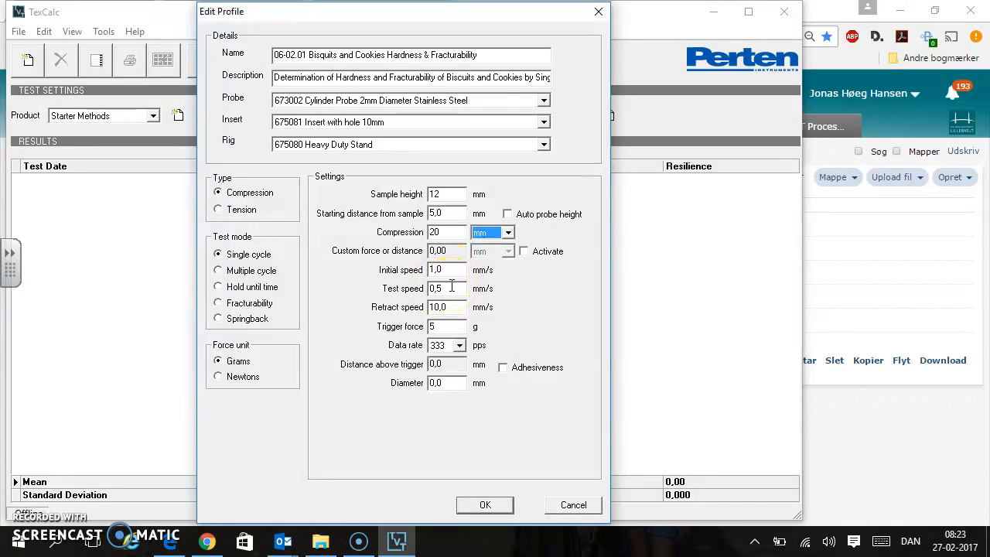
Examine the profile's trigger force and the available data rate options
left_click(449, 327)
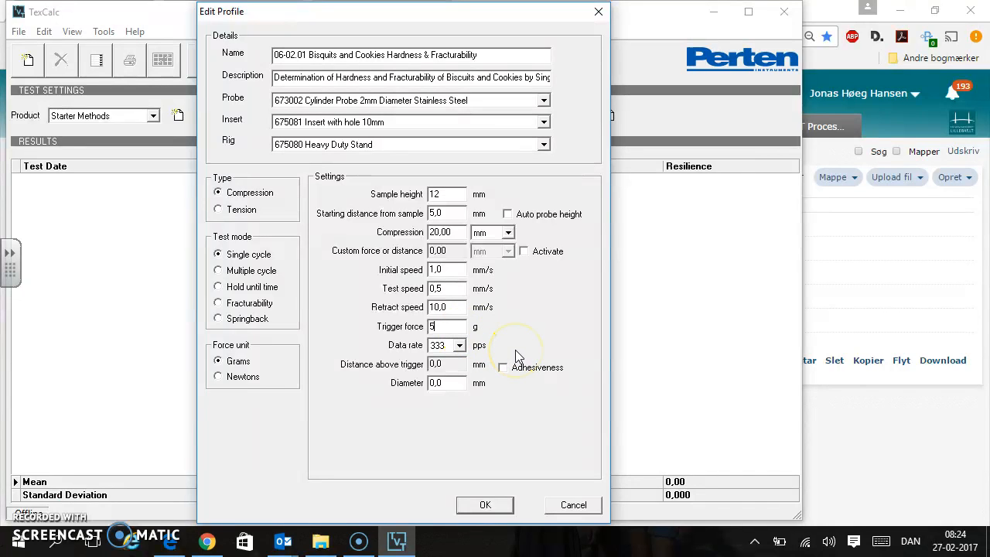
left_click(460, 346)
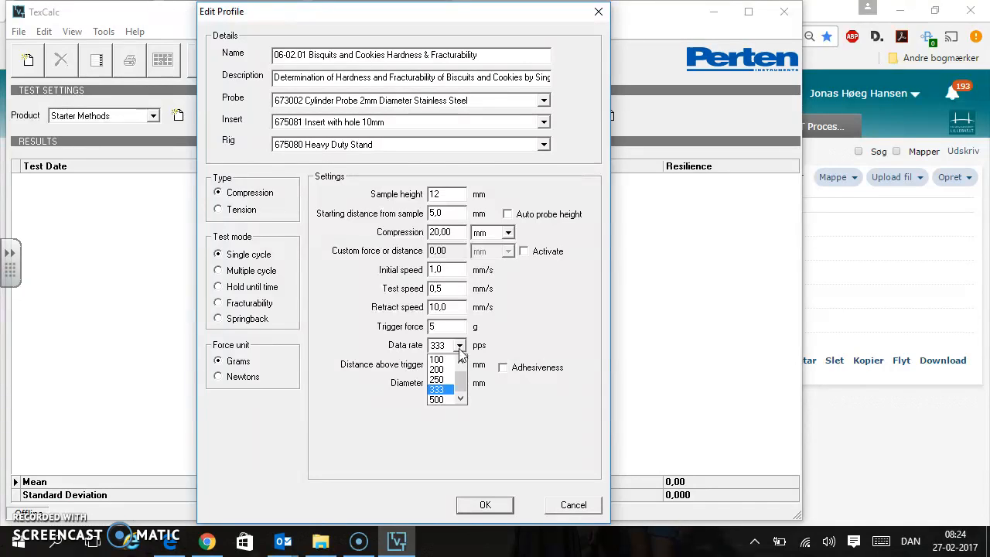
left_click(460, 349)
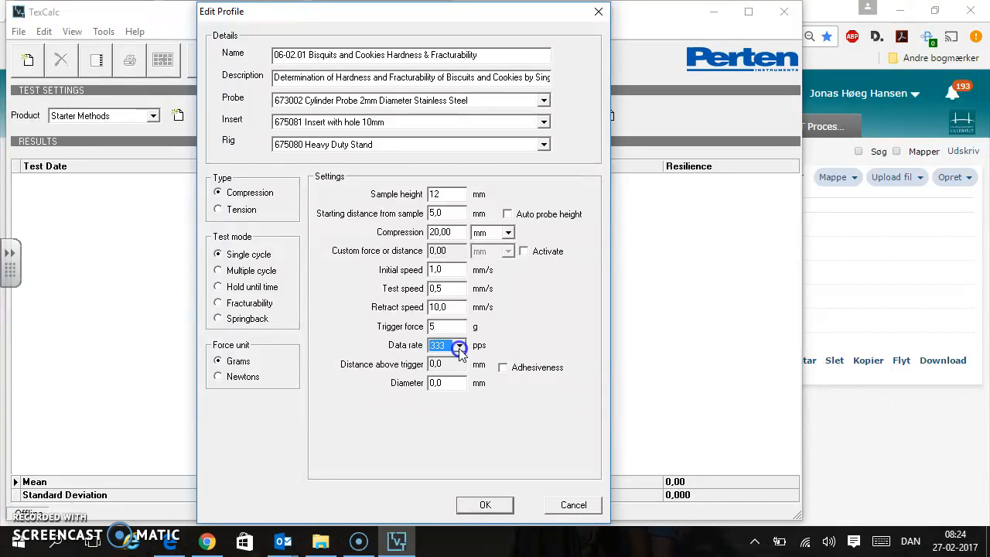
left_click(460, 349)
left_click(460, 348)
left_click(459, 349)
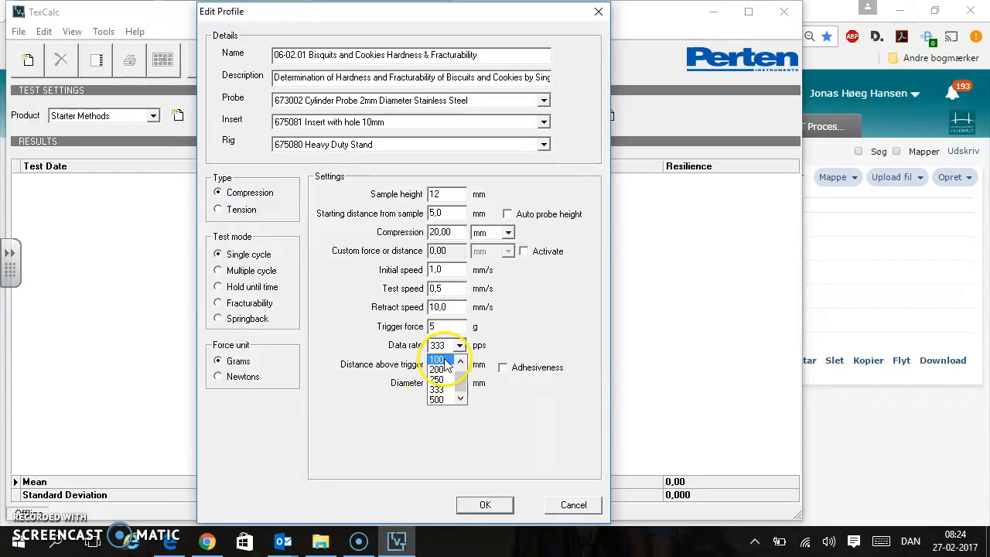
left_click(563, 326)
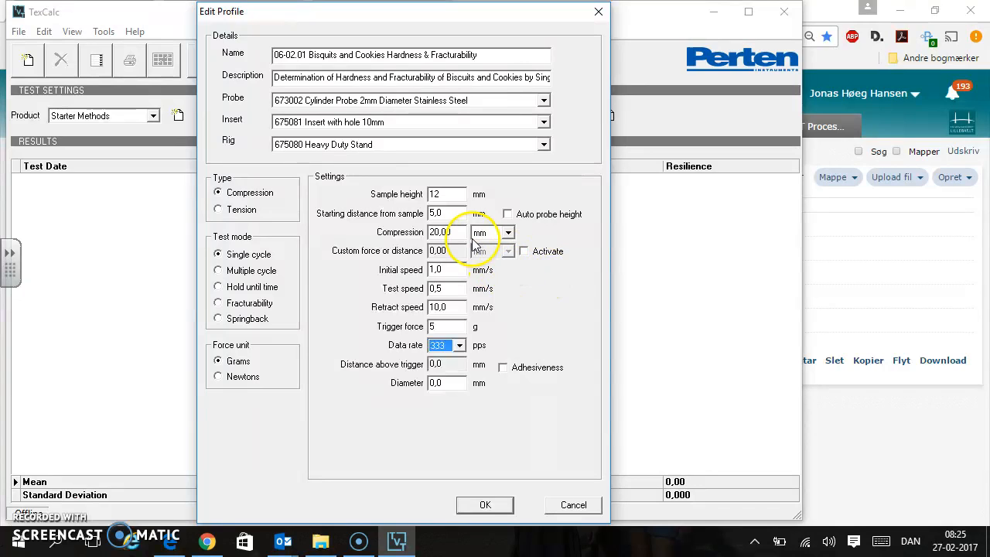
Set the compression to 50 % and the sample height to 15 mm, and save the profile
left_click(509, 234)
left_click(486, 246)
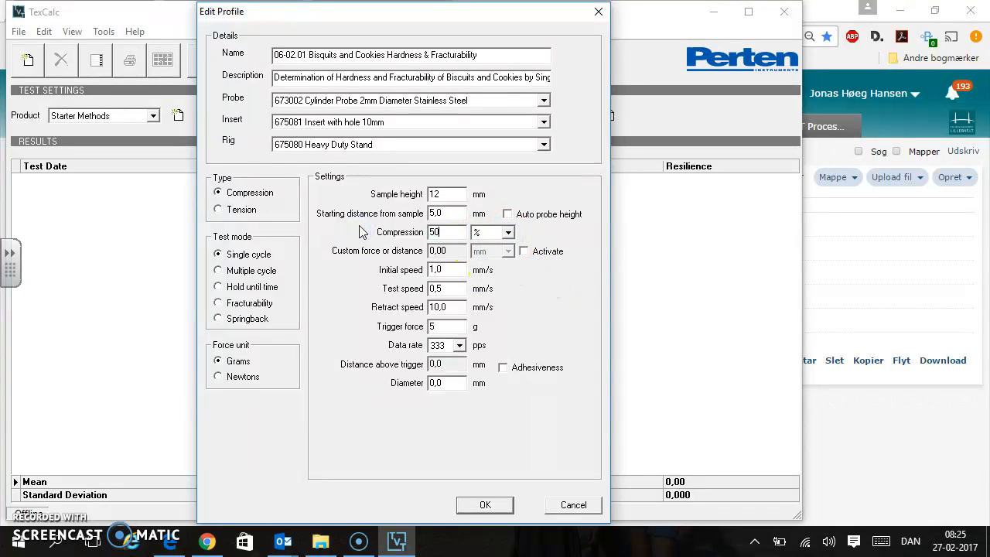
left_click(446, 194)
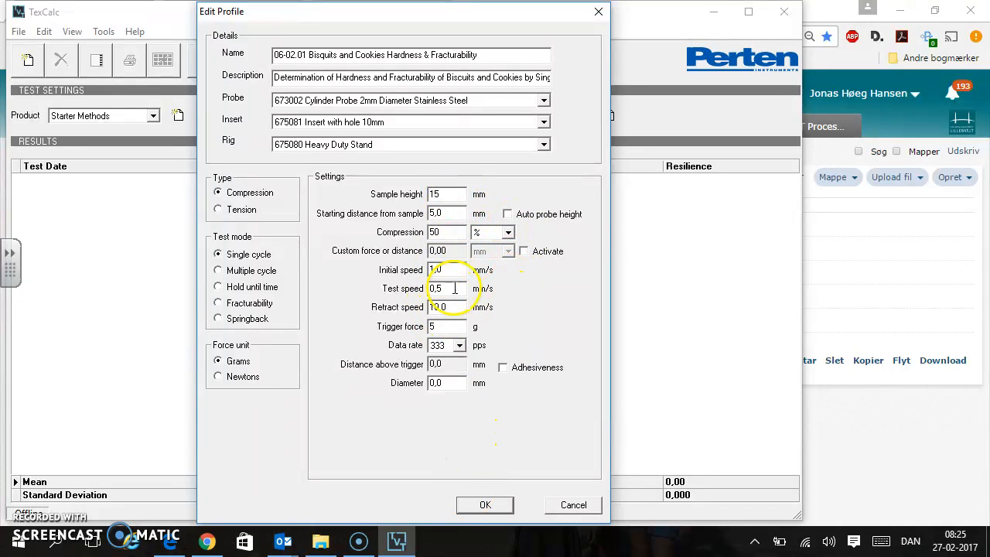
left_click(484, 505)
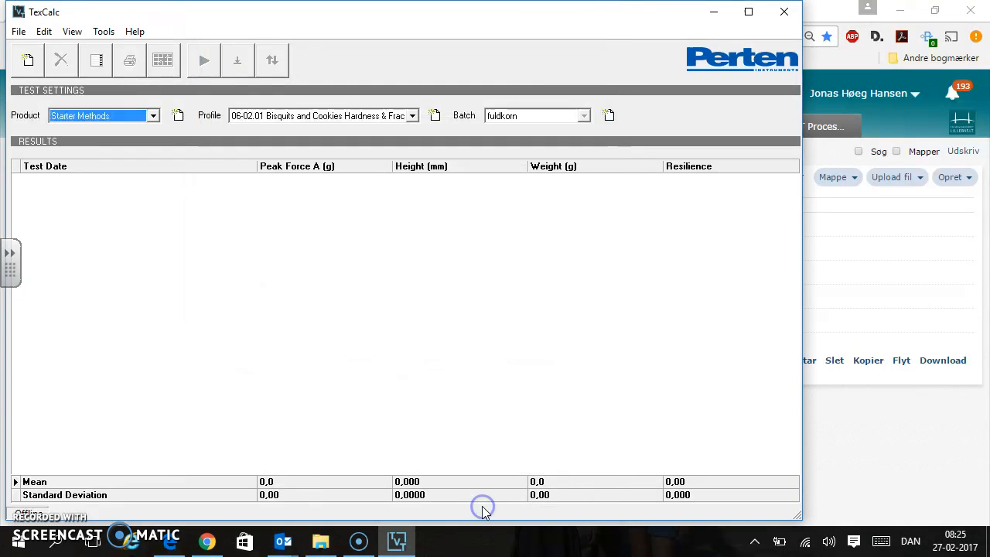
Reselect the 06-02.01 biscuits and cookies profile and view the details of the Starter Methods product
left_click(337, 124)
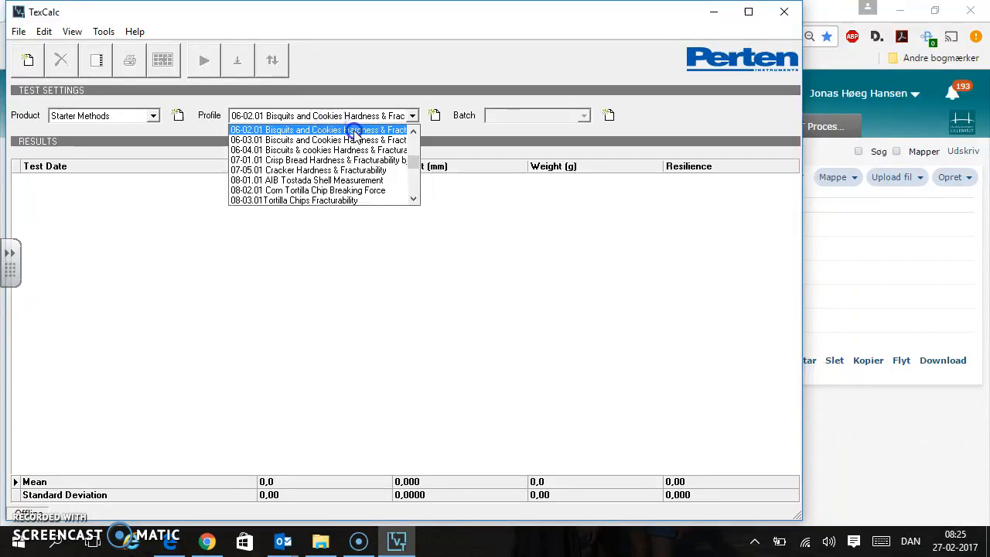
left_click(354, 132)
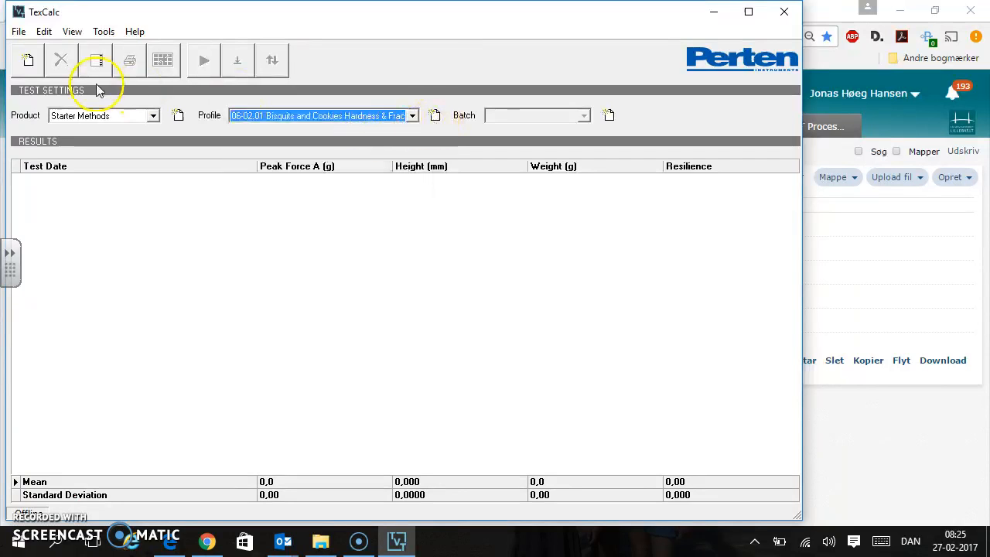
left_click(43, 31)
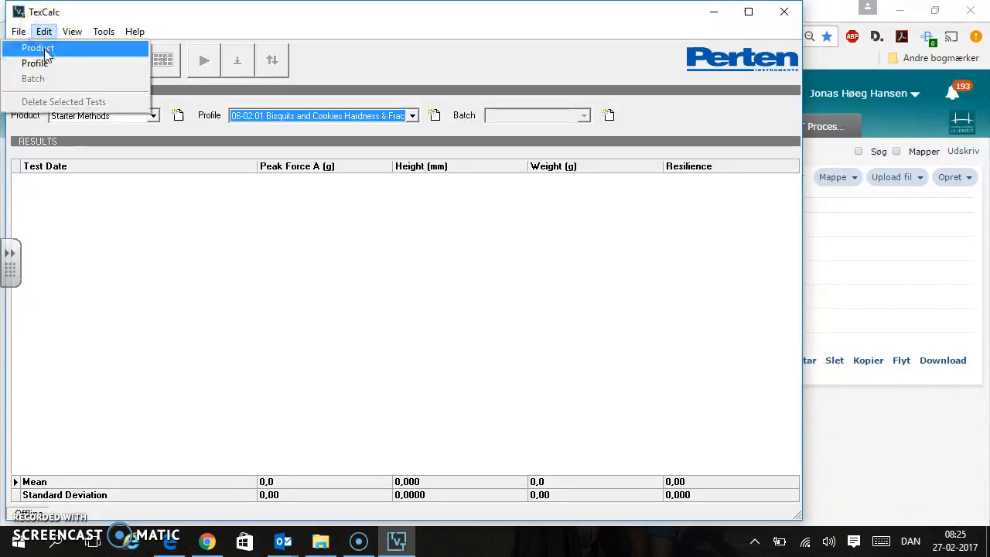
left_click(39, 48)
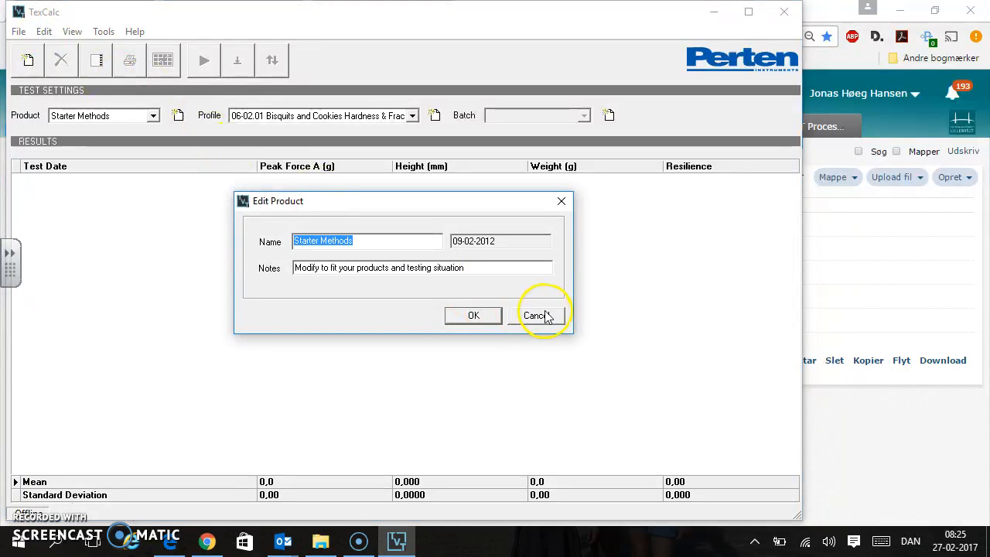
left_click(547, 317)
Open the 06-02.01 profile for editing, check its compression setting, and close it without saving
left_click(43, 31)
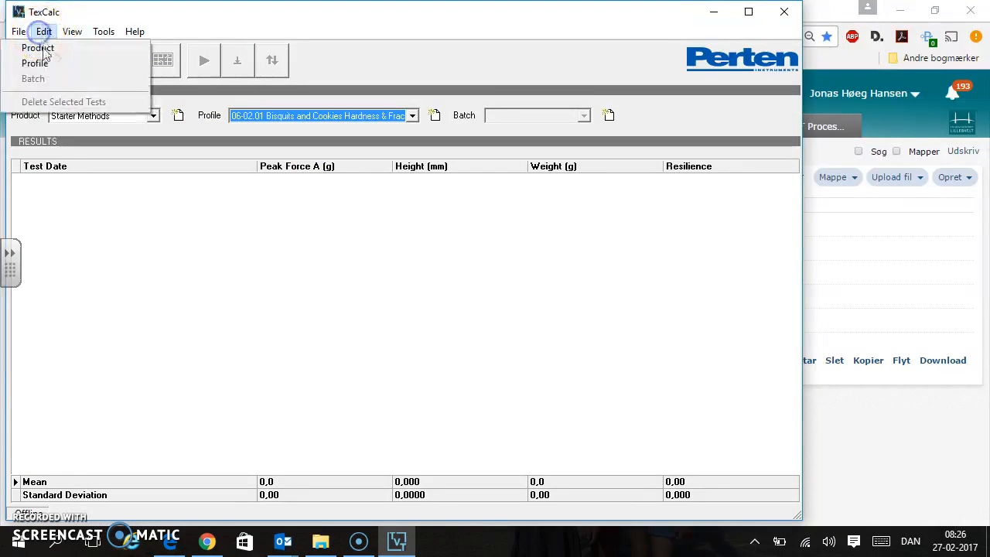
left_click(34, 62)
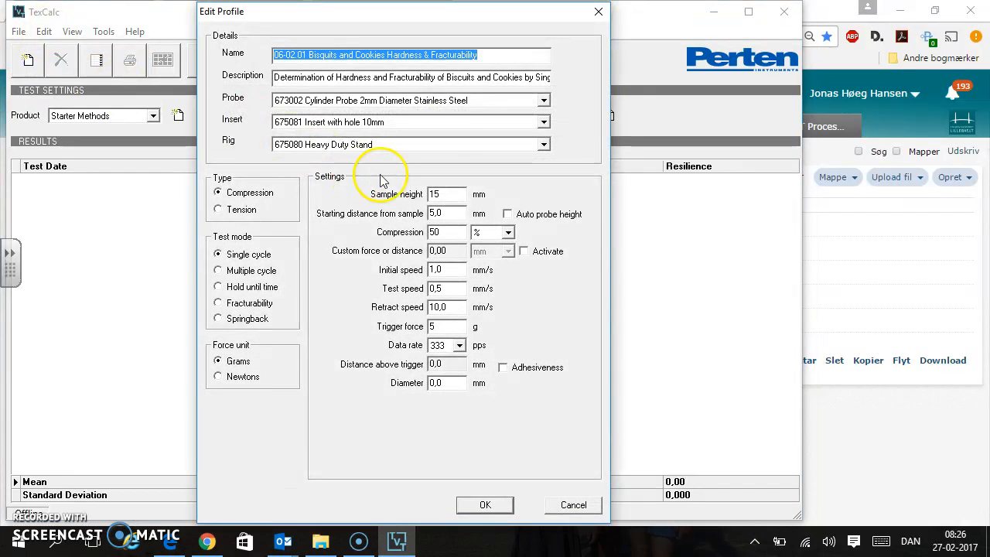
left_click(460, 232)
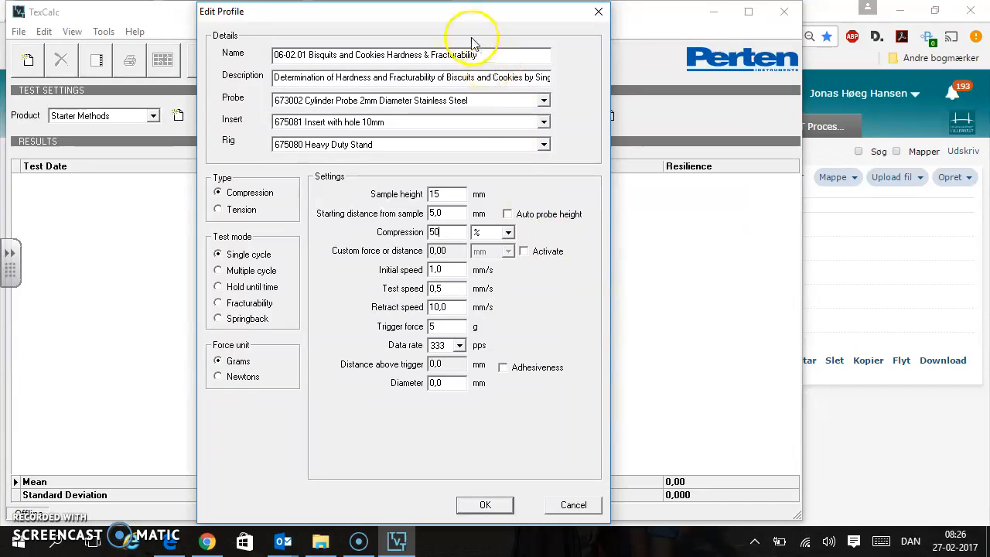
left_click(570, 502)
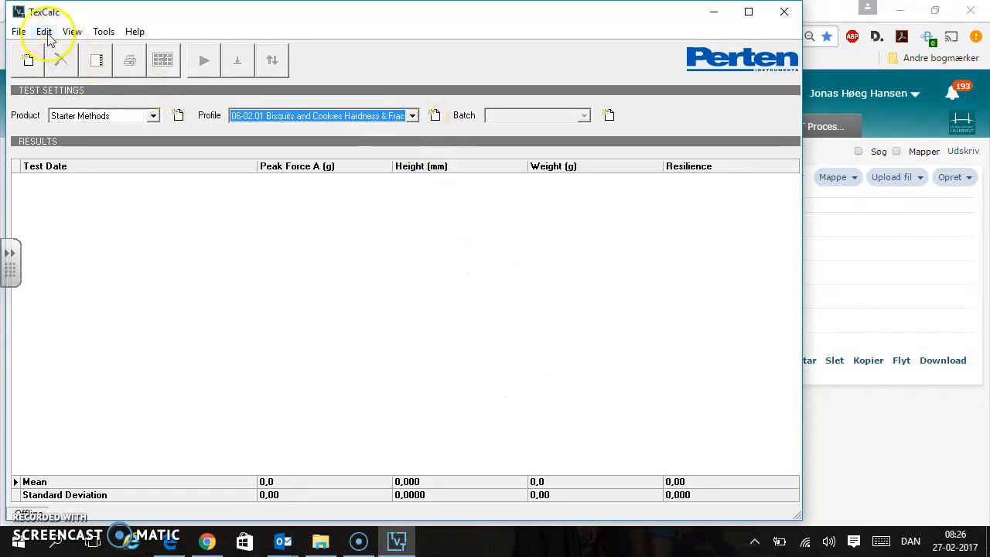
Start a new profile named "hundemad" with the description "hundemad i virksomhedsprojekt"
left_click(18, 31)
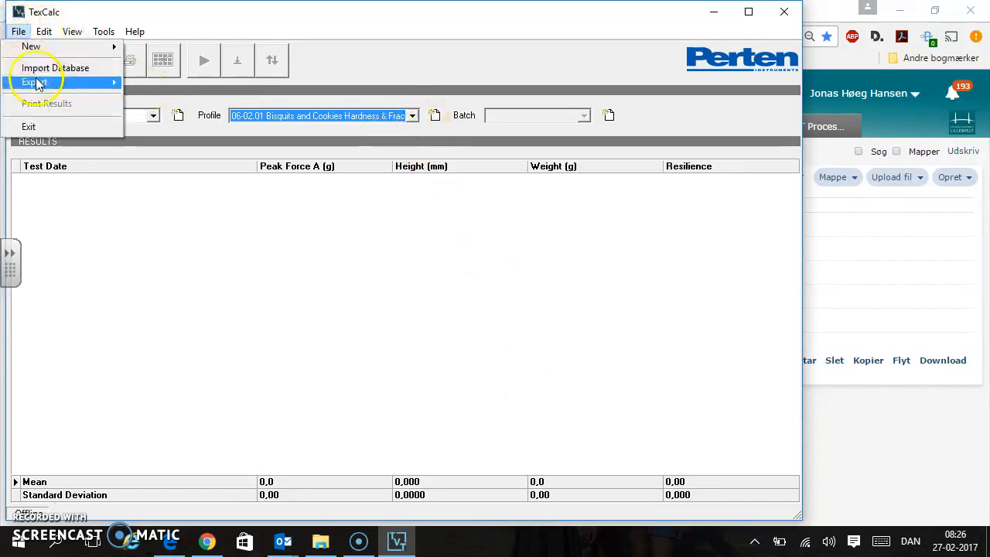
mouse_move(44, 48)
left_click(156, 65)
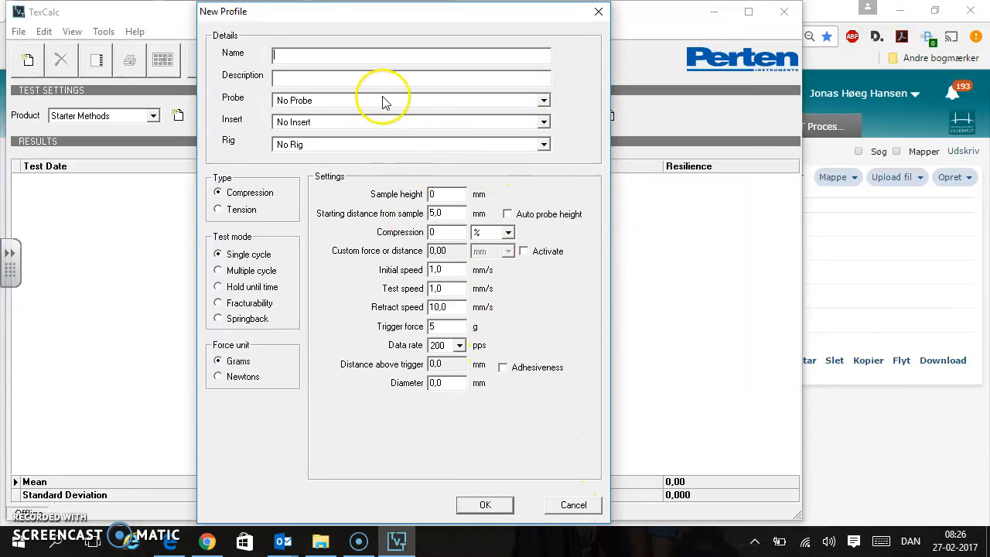
left_click(368, 54)
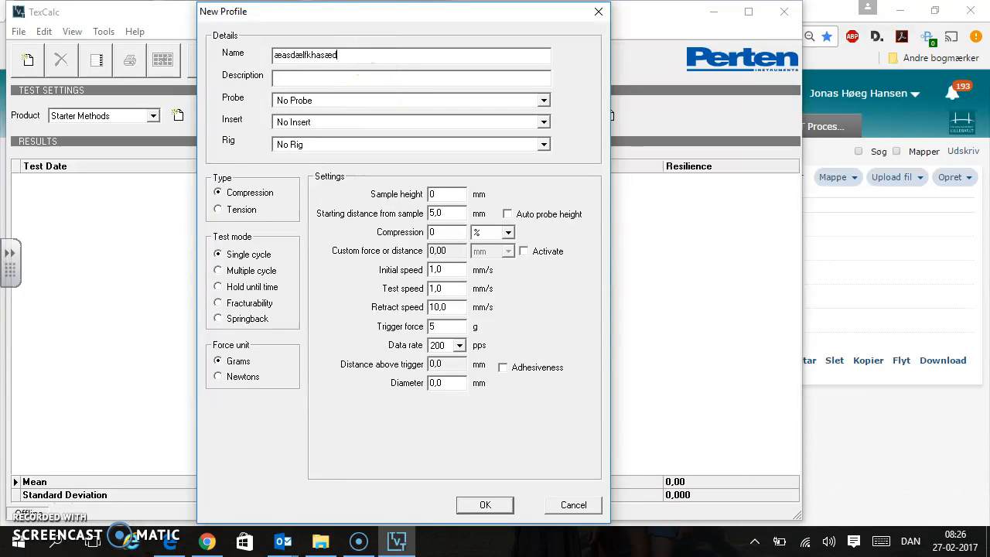
type("hundemad")
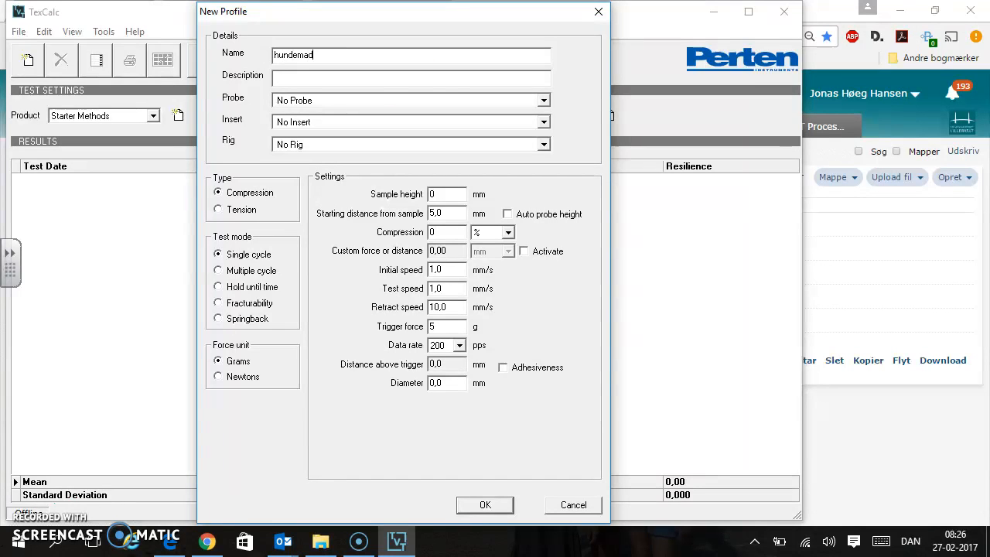
left_click(370, 77)
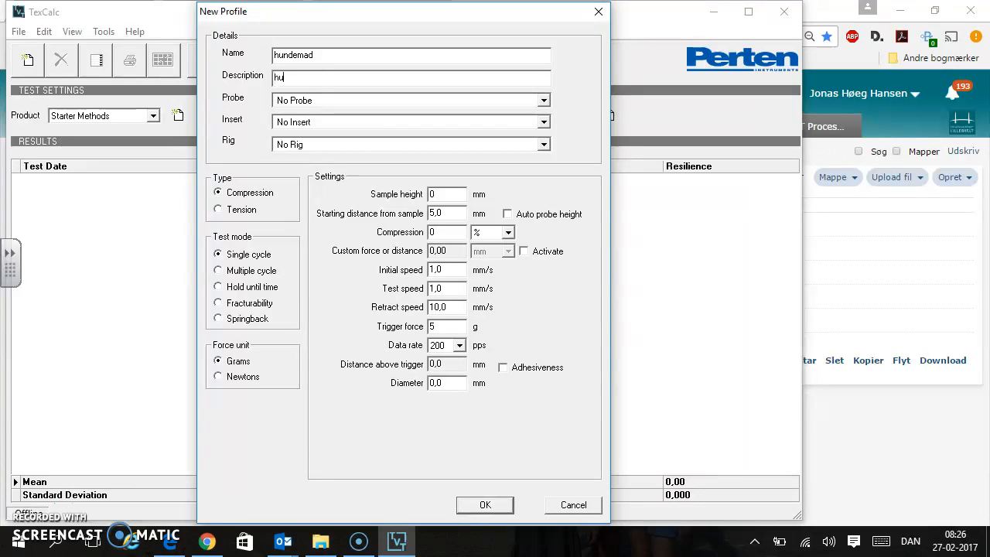
type("hundemad i virksomhedsprojekt")
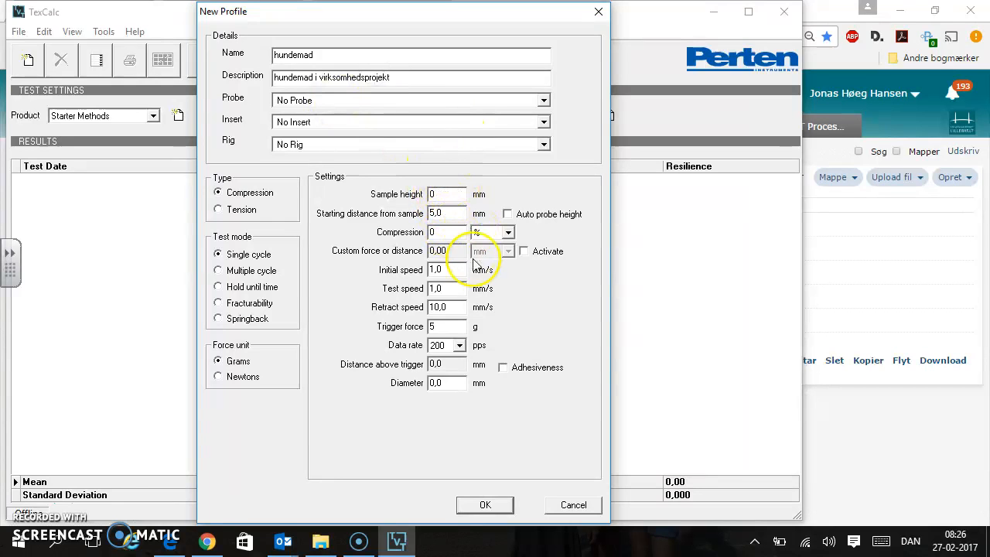
Set the new profile's sample height to 15 mm and its compression to 50 %
left_click(448, 193)
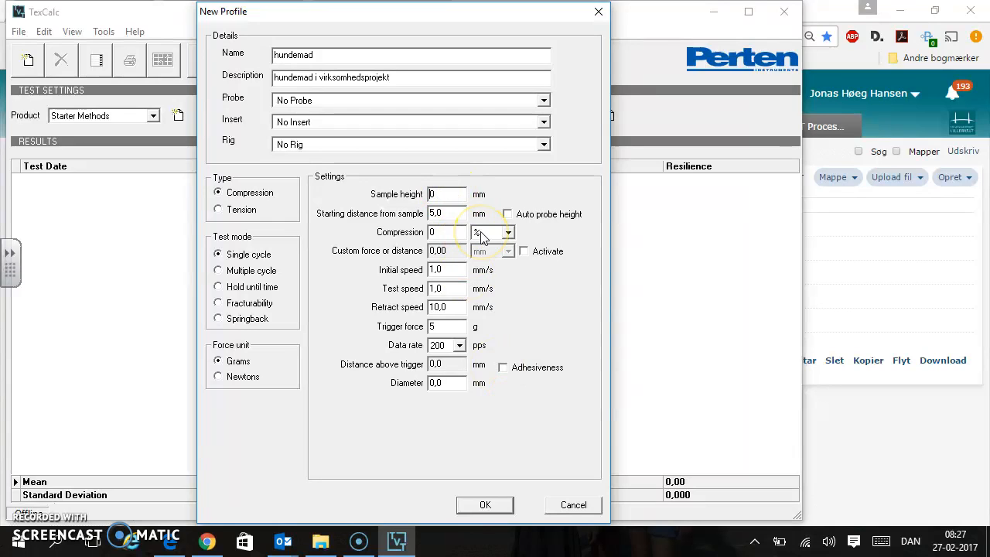
left_click(452, 213)
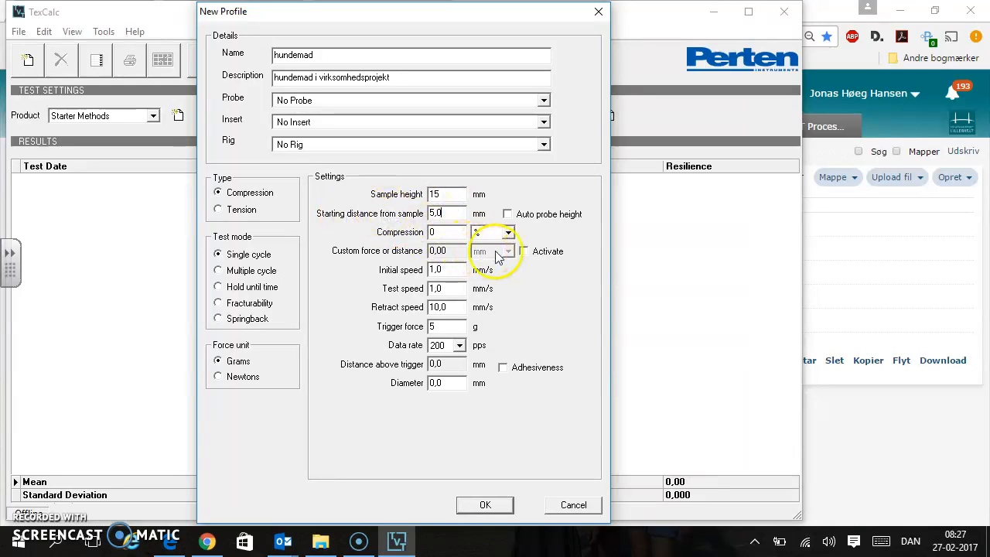
left_click(459, 231)
left_click_drag(459, 231, 321, 203)
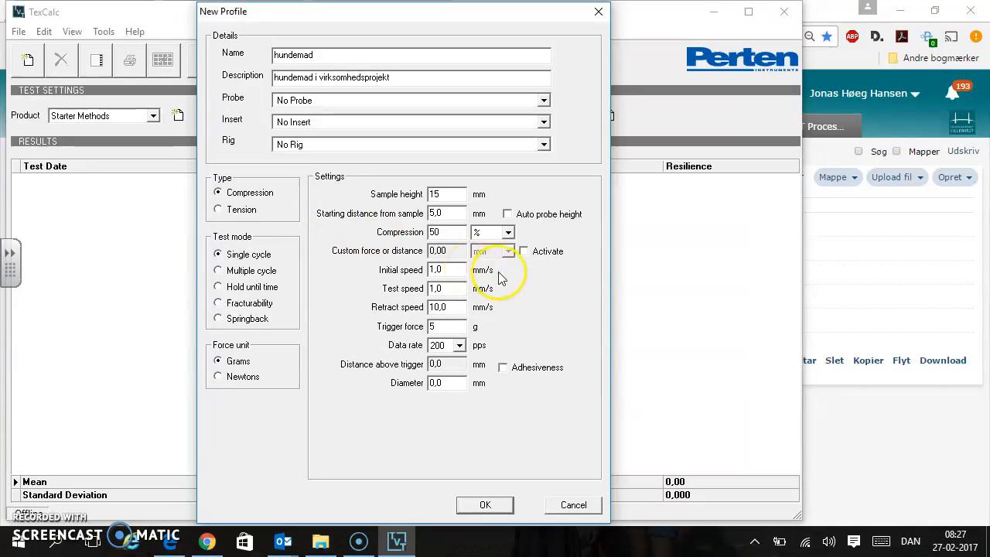
Check the new profile's speeds, enter a trigger force of 5 g, and check the data rate
left_click(456, 270)
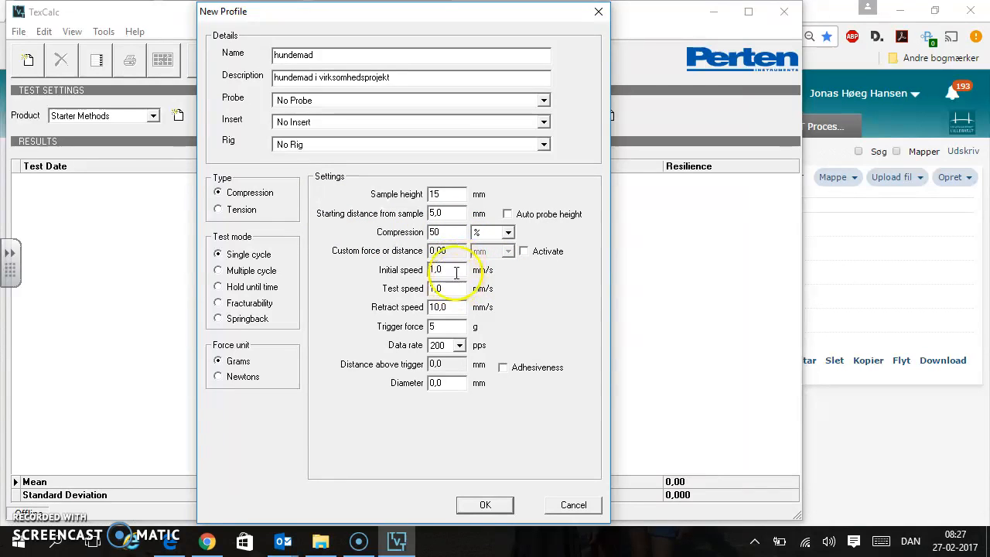
left_click(457, 288)
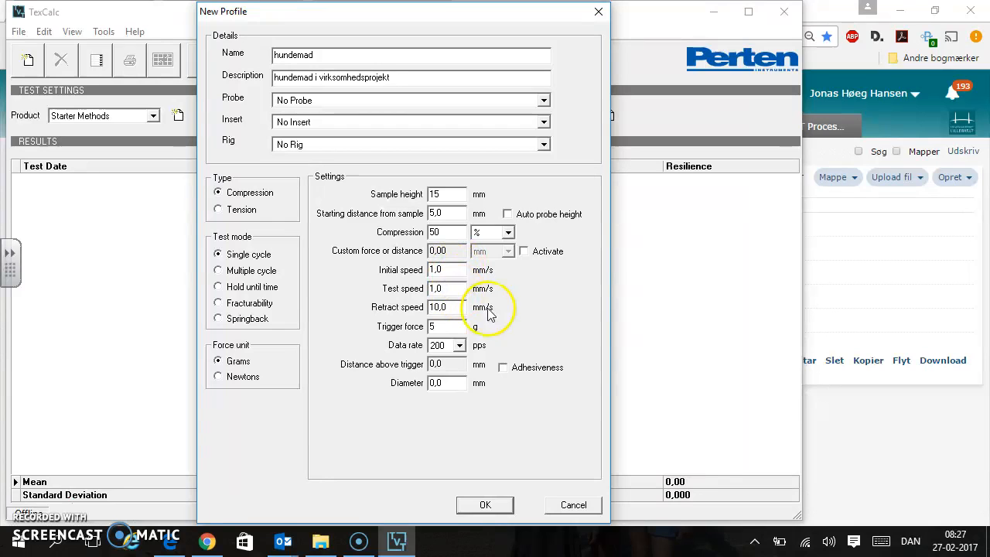
left_click(448, 327)
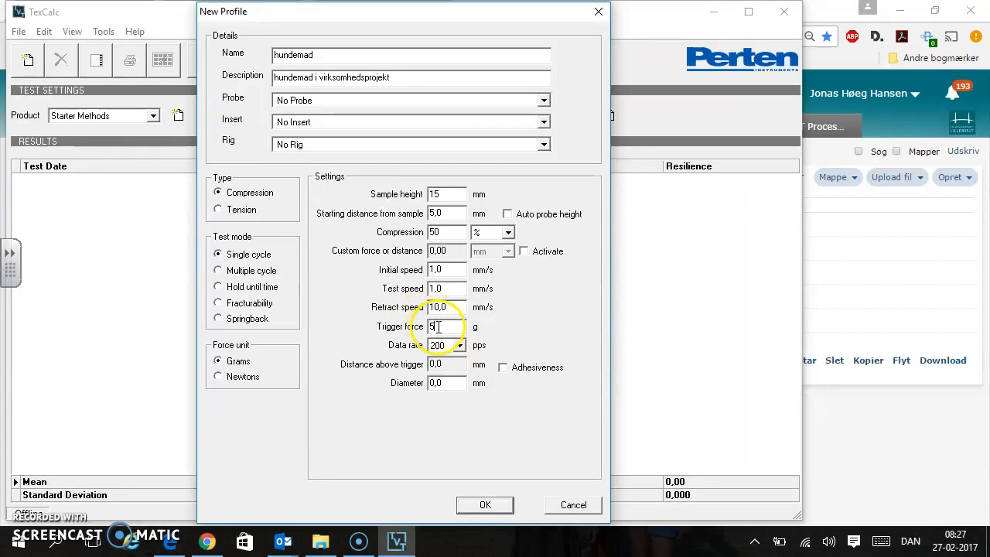
double_click(457, 331)
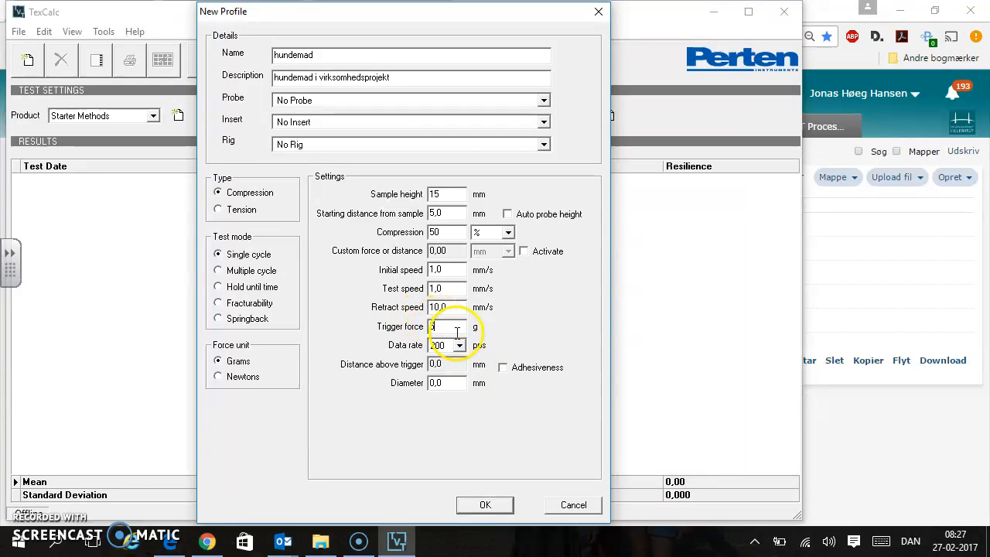
type("5")
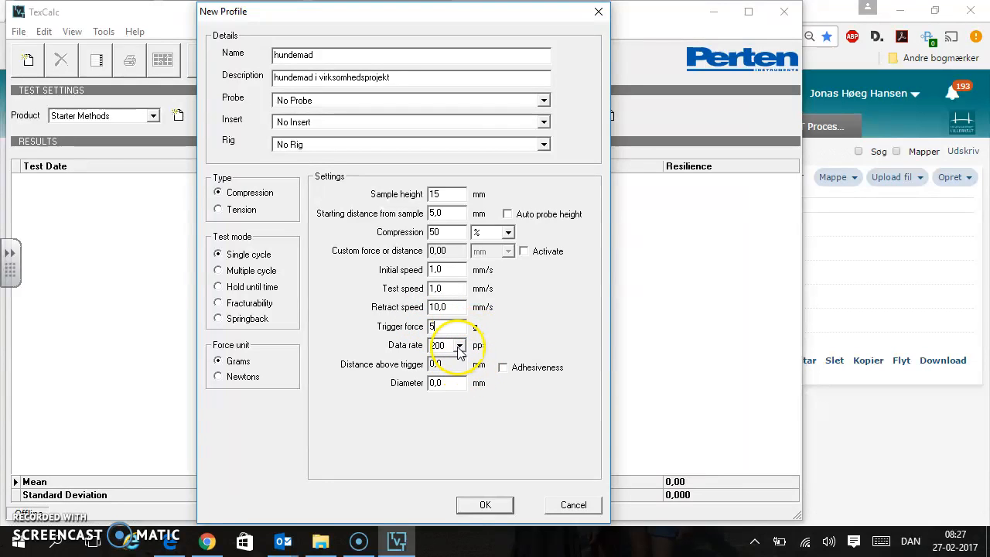
left_click(459, 349)
left_click(451, 347)
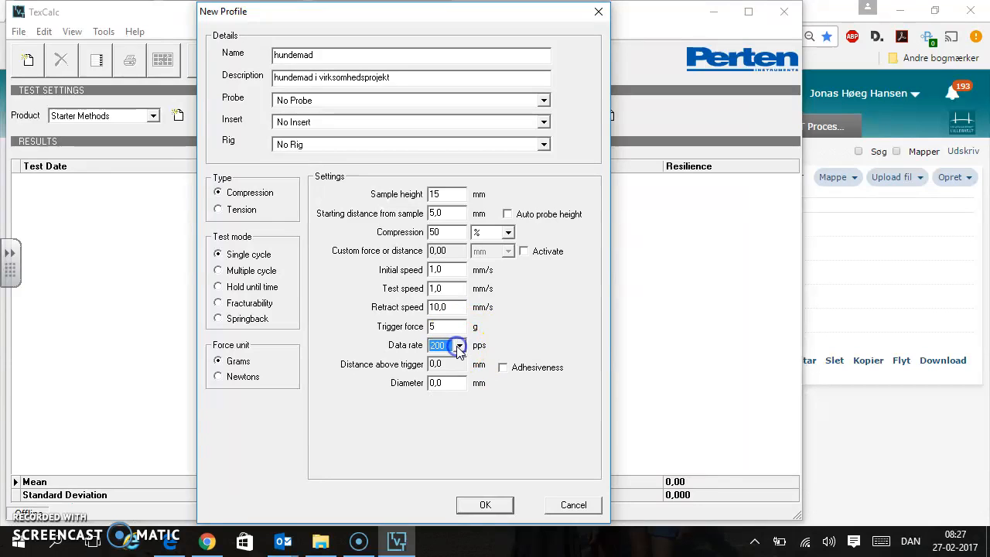
Examine the list of available probes, down to the stainless steel cylinder probes, without selecting one
left_click(543, 101)
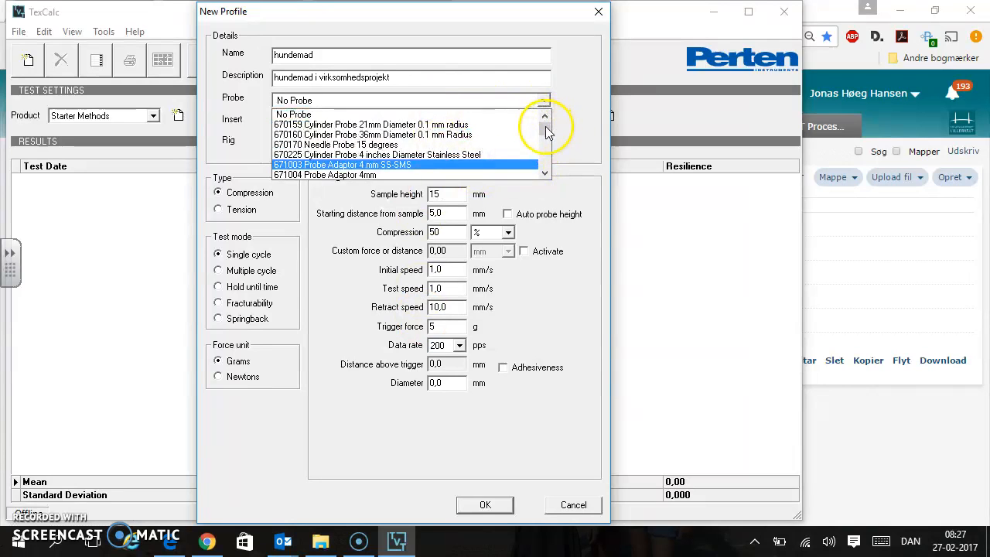
left_click(545, 174)
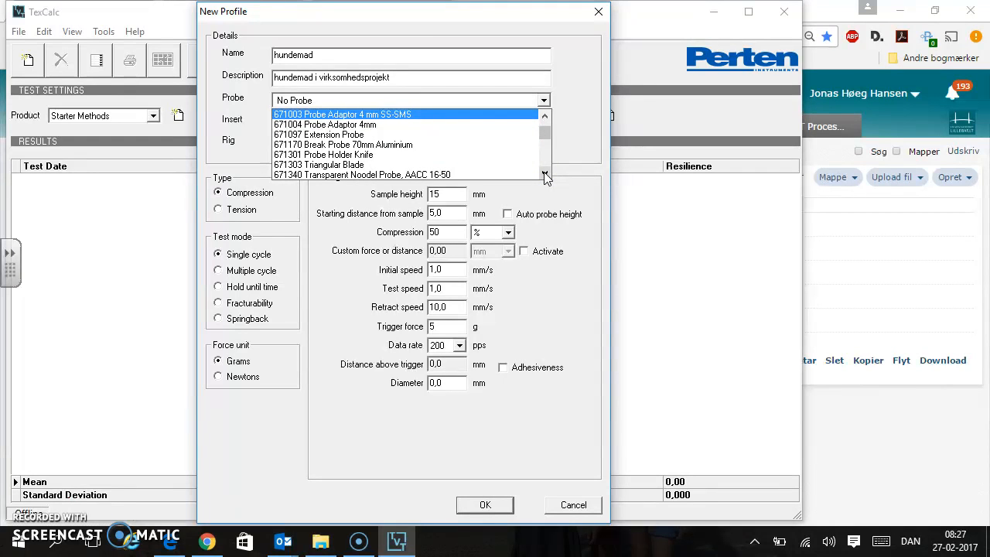
left_click(544, 118)
left_click(545, 118)
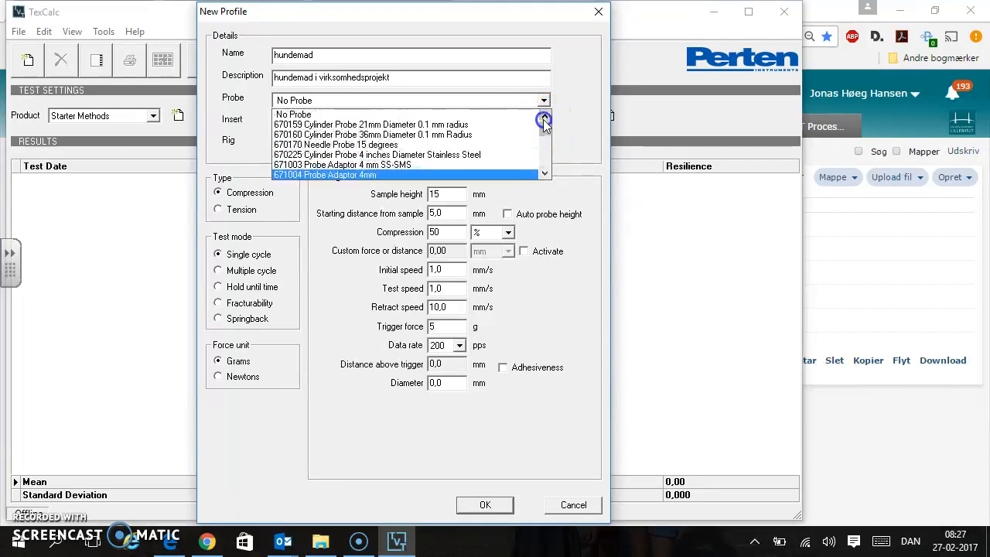
left_click(544, 173)
left_click(542, 174)
left_click(542, 174)
left_click(544, 173)
left_click(543, 174)
left_click(544, 174)
left_click(544, 173)
left_click(544, 173)
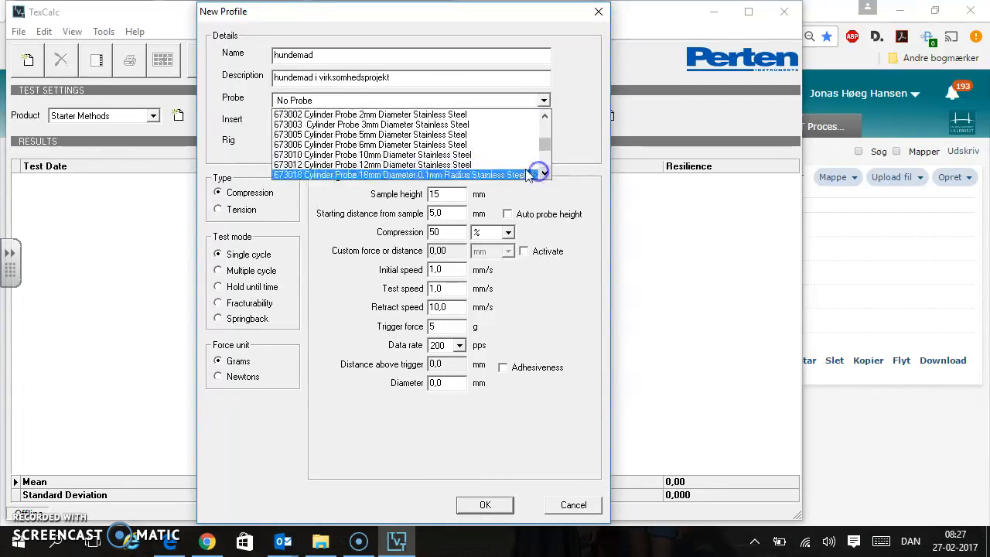
left_click(579, 132)
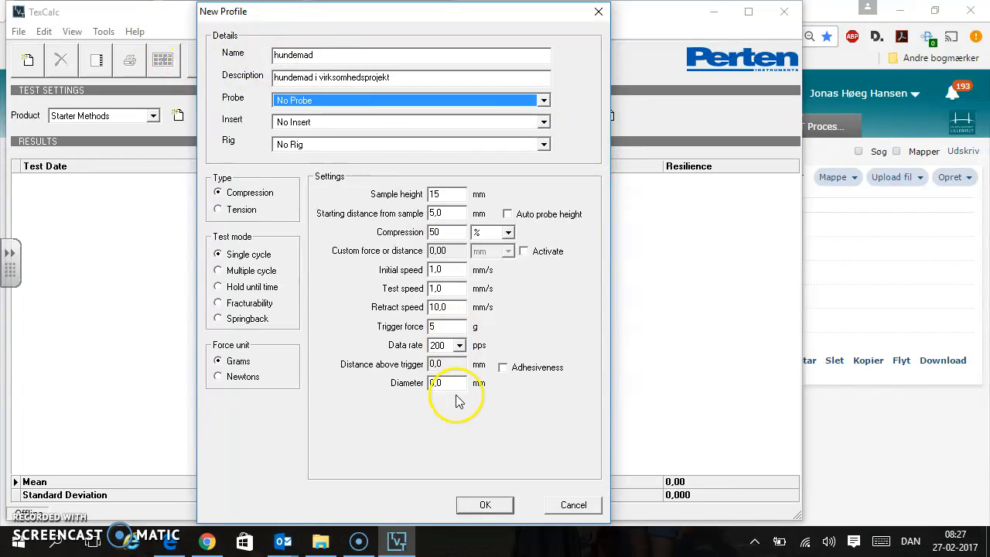
Save the hundemad profile, and open another blank profile form and cancel it
left_click(480, 507)
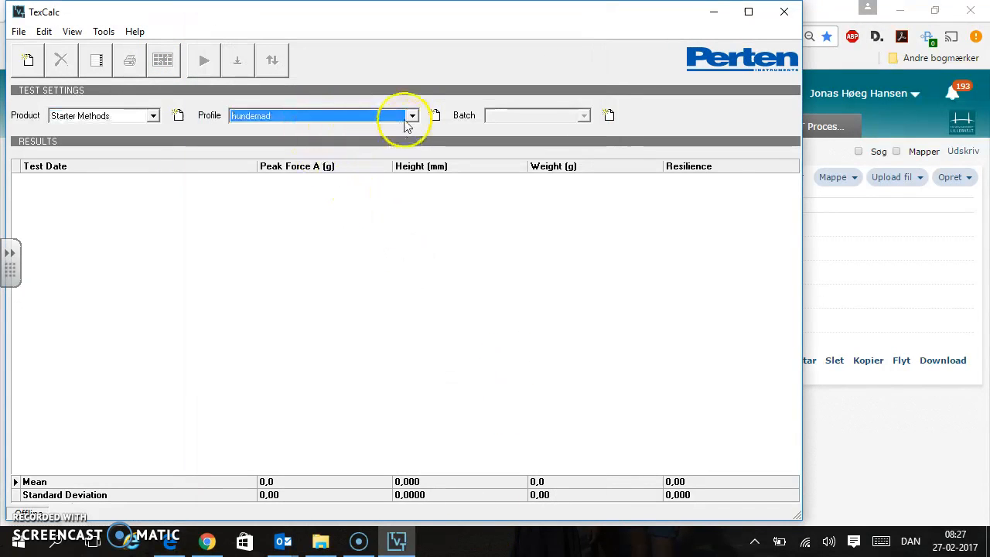
left_click(434, 115)
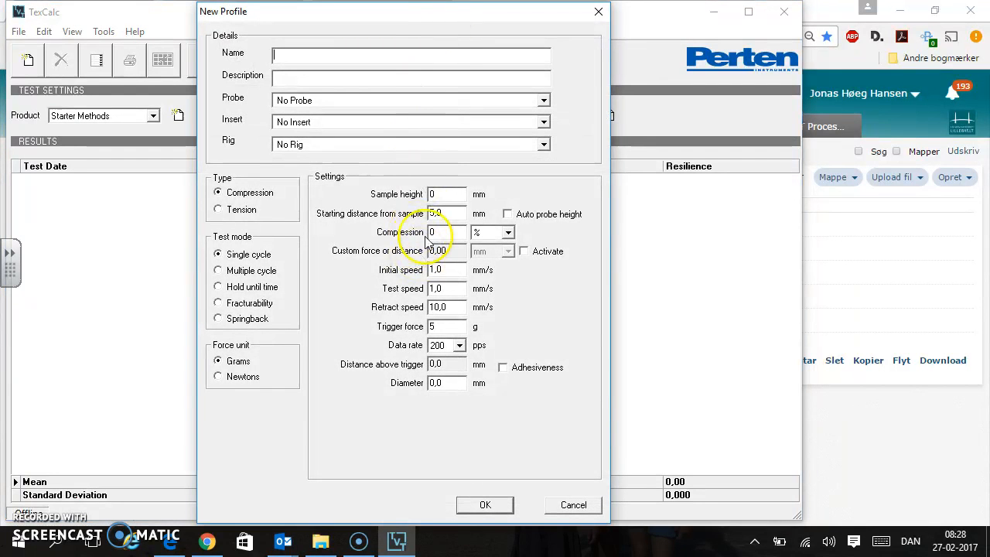
left_click(574, 504)
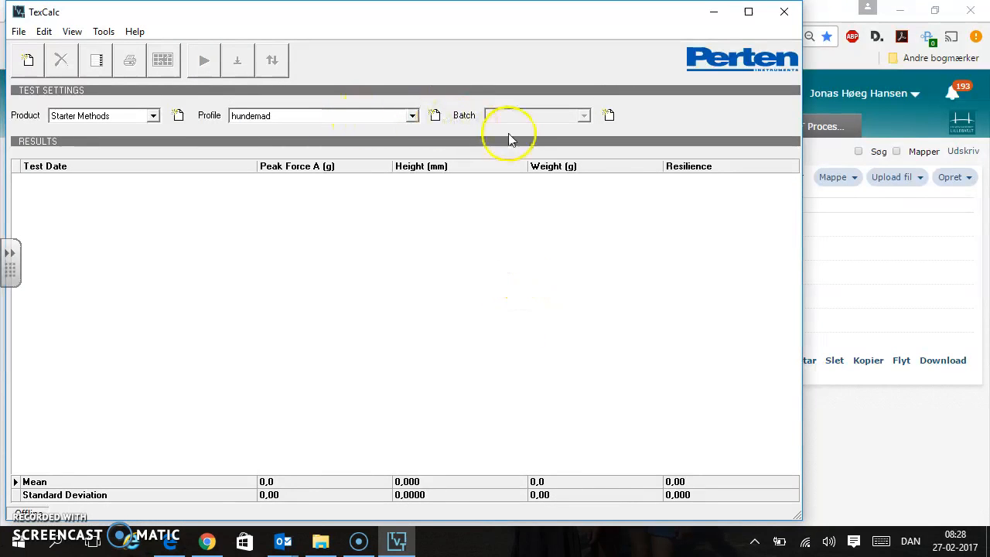
Create a new batch named "rosmarin 0,1 %" for the hundemad profile
left_click(609, 116)
left_click(294, 237)
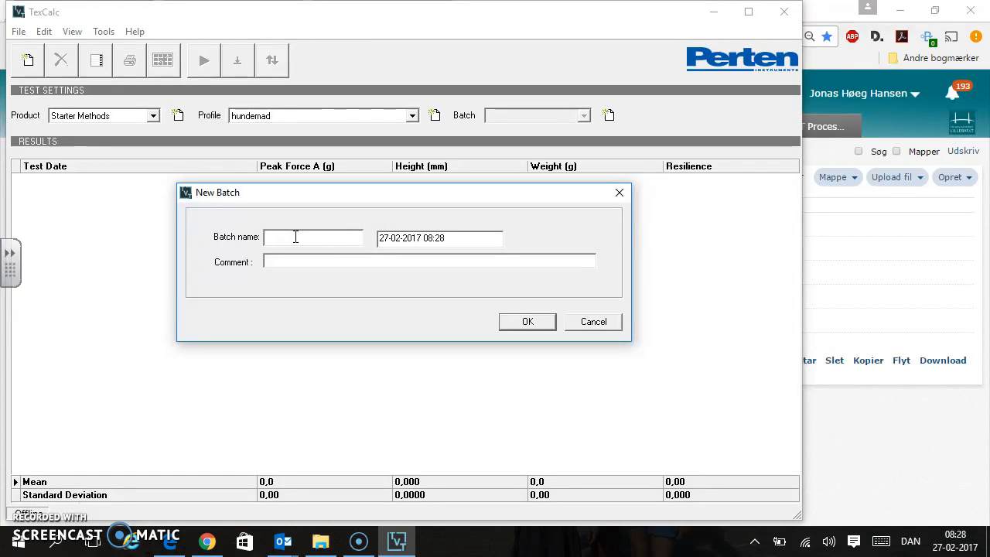
key("BackSpace")
type("smarin 0,1")
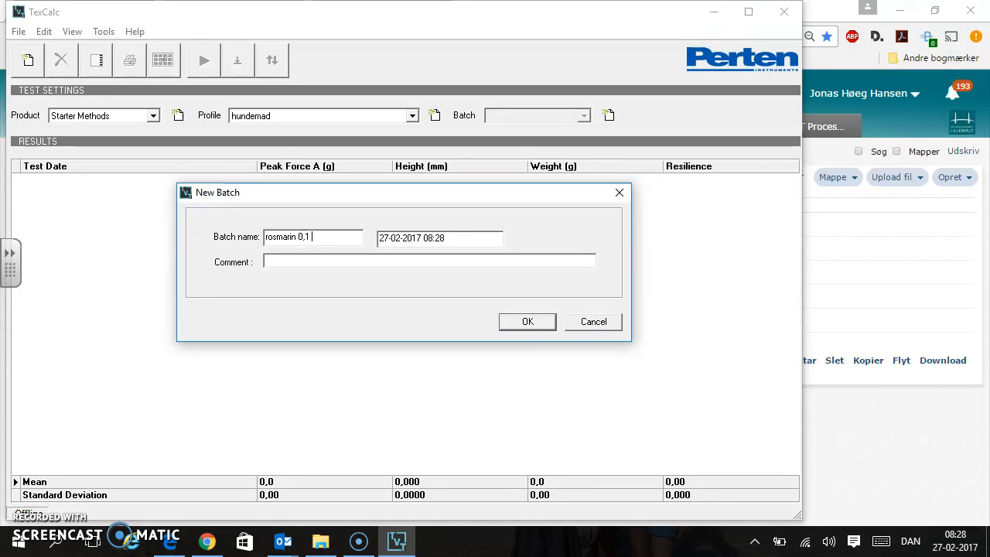
type(" %")
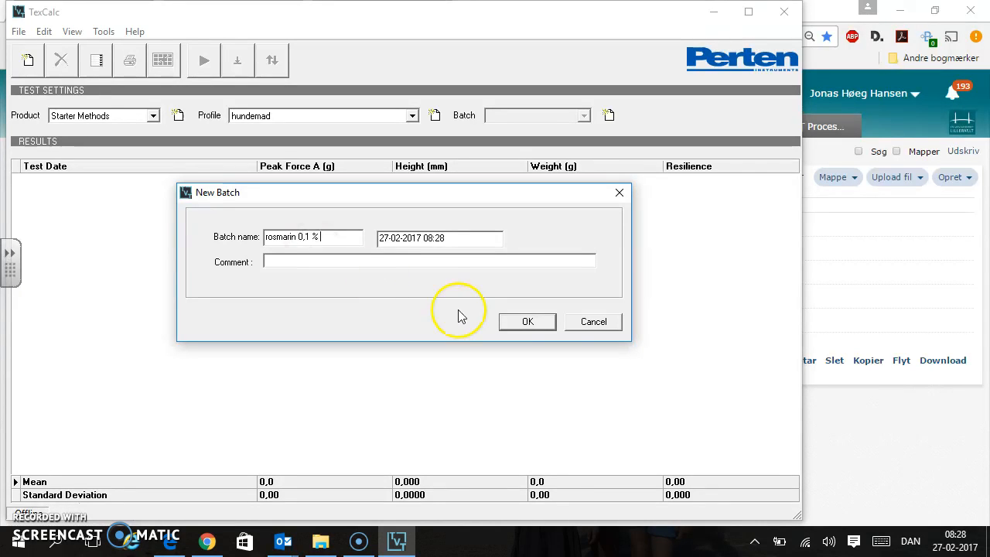
left_click(517, 319)
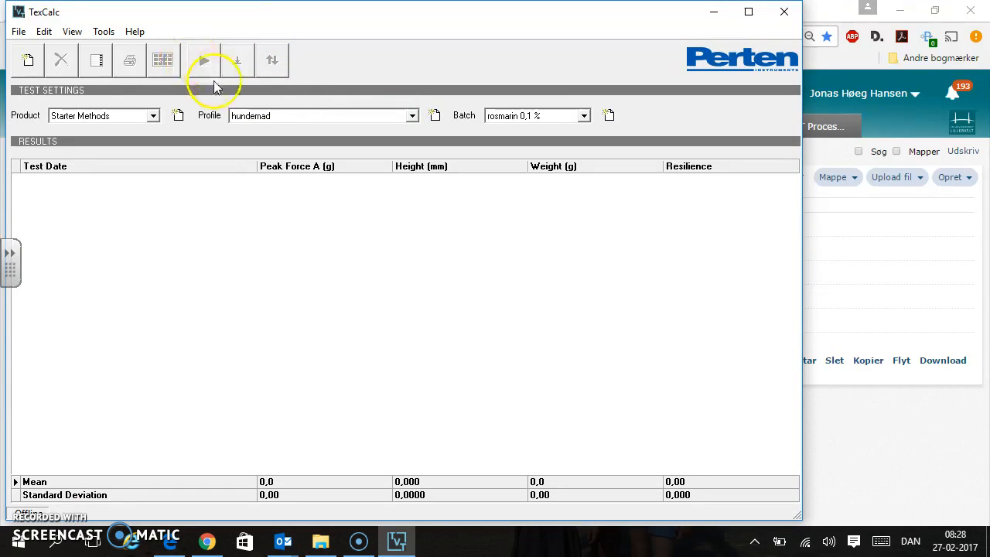
Look at the calibration options for the scale and the probe height without starting a calibration
left_click(96, 36)
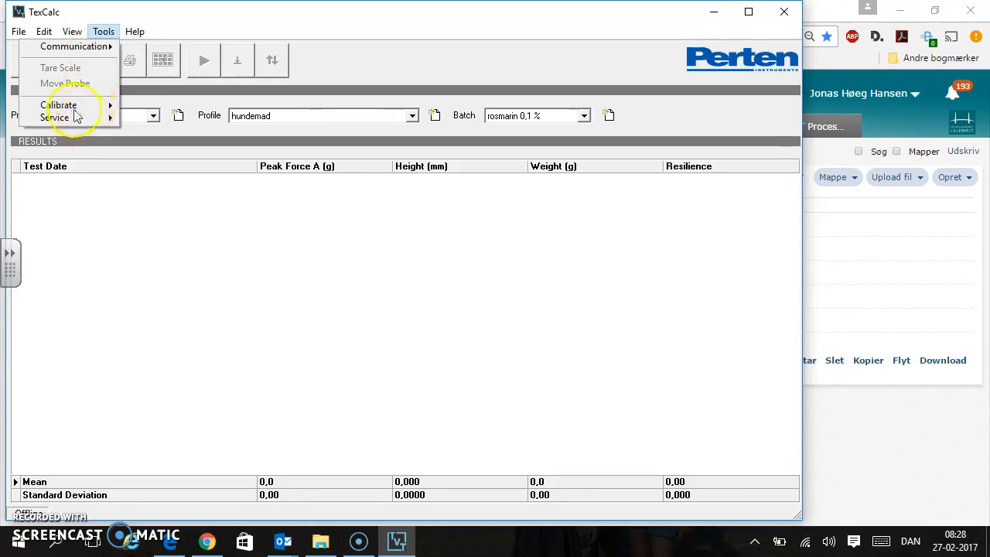
mouse_move(70, 105)
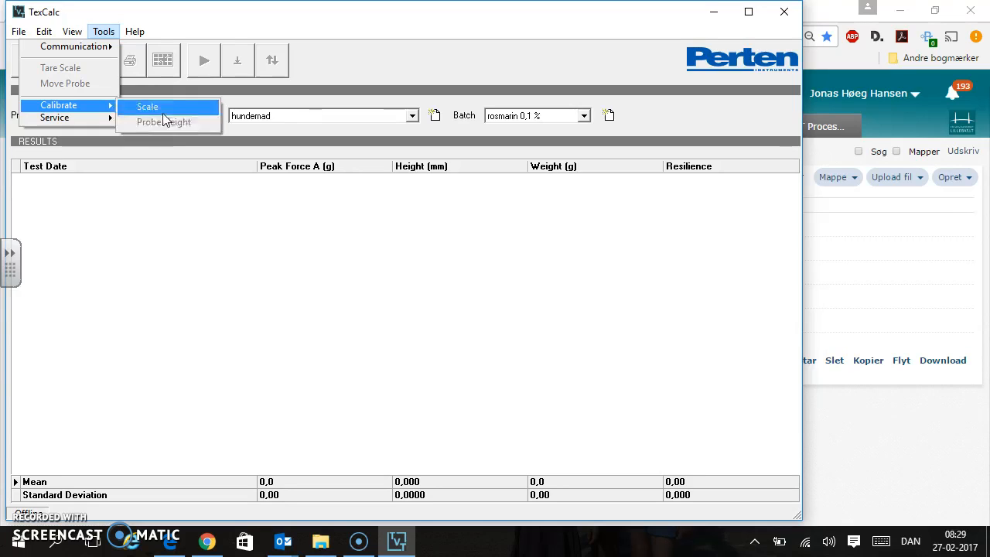
left_click(164, 113)
left_click(169, 125)
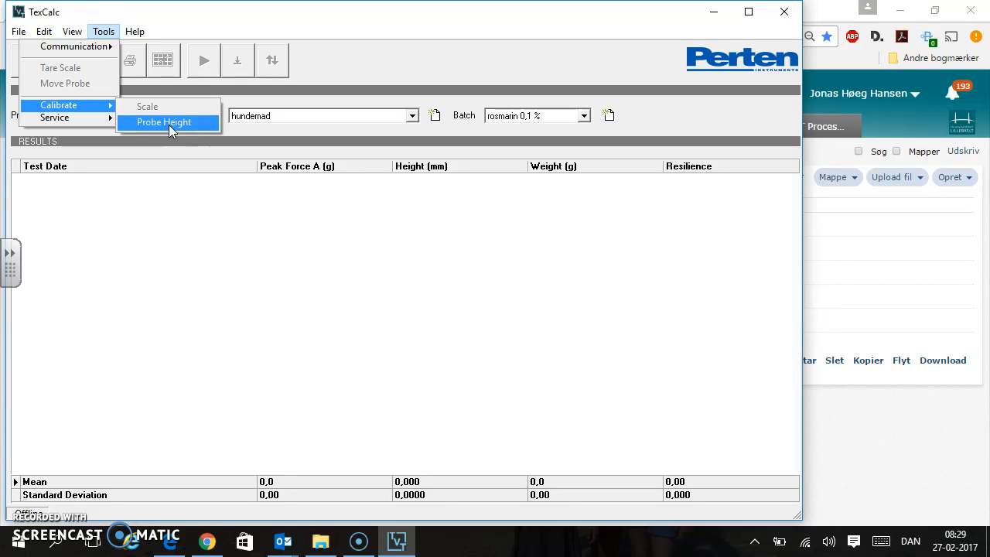
left_click(112, 106)
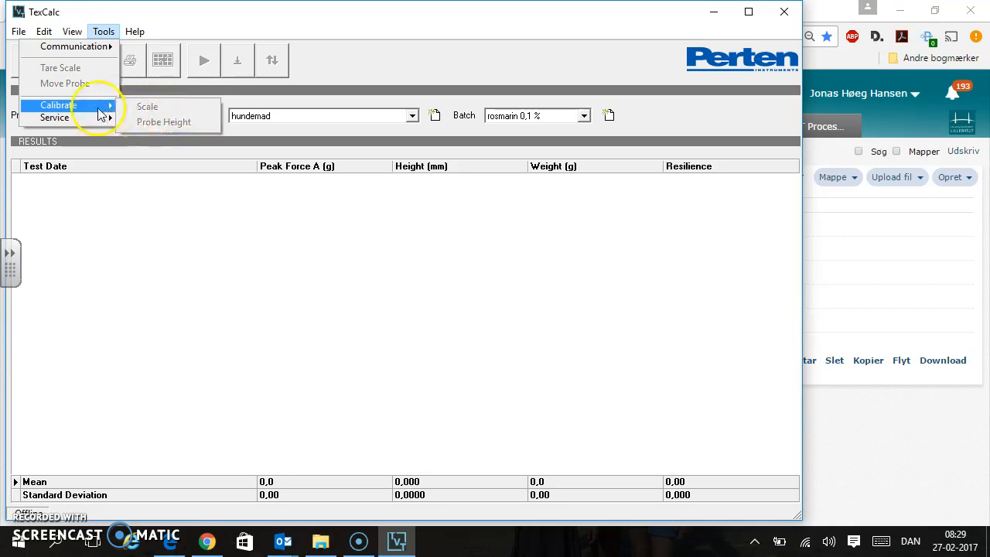
left_click(214, 93)
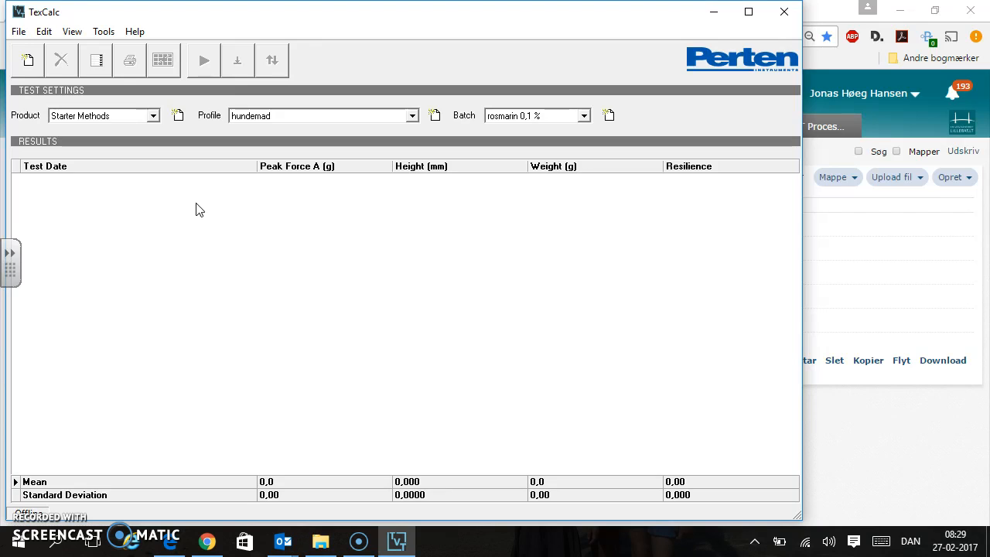
Switch to the profile 01-01.01 AACC 74-09.01 Bread Crumb Compression and select all four of its test results
left_click(413, 117)
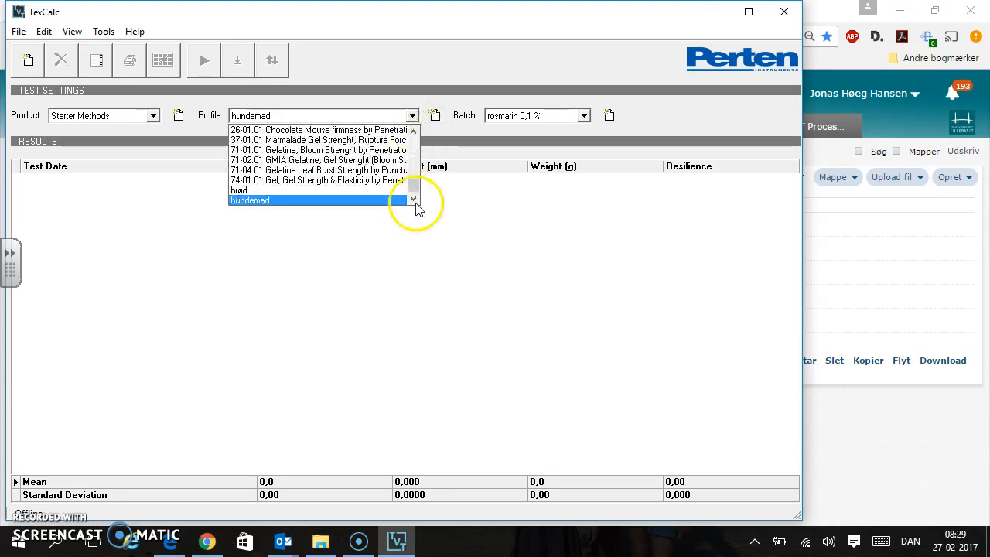
left_click_drag(417, 192, 418, 144)
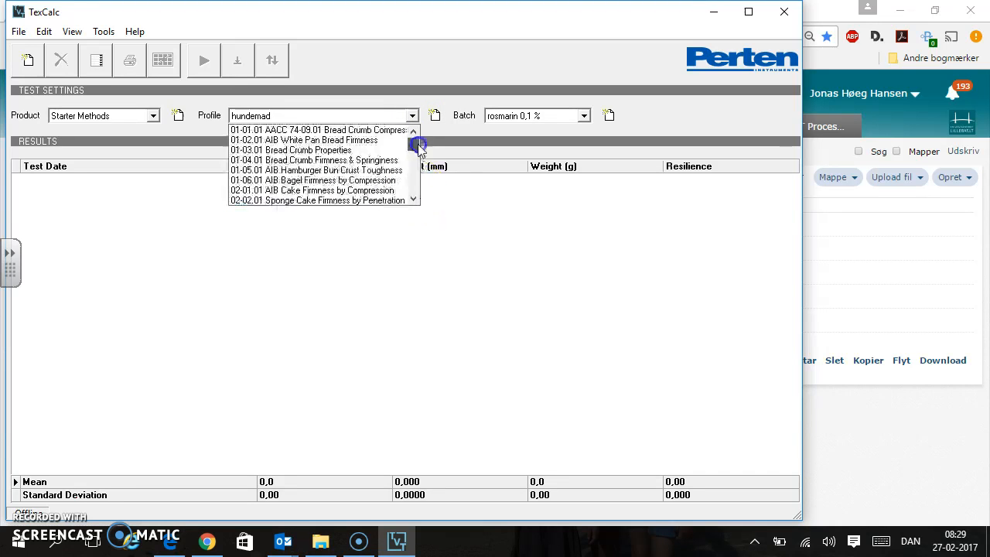
left_click(368, 130)
left_click(188, 180)
key("shift+Down")
key("shift+Down")
key("shift+Down")
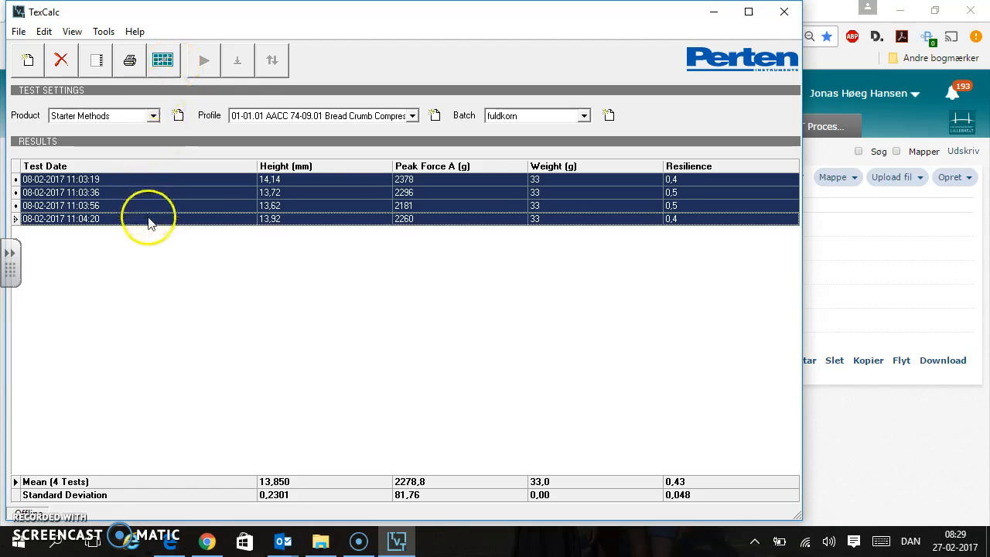
Plot the force curves of the selected tests together, copy the graph, and close the graph window
left_click(164, 61)
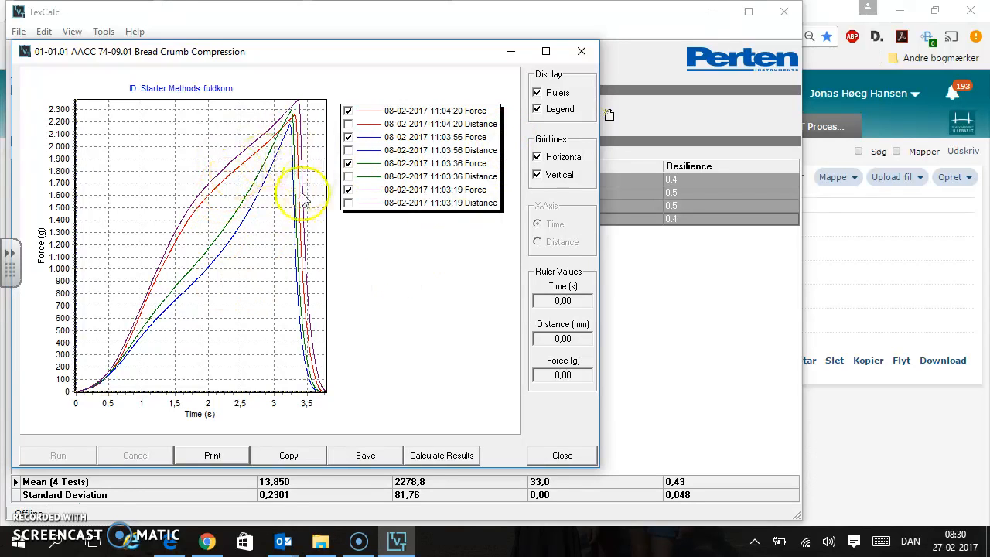
left_click(264, 221)
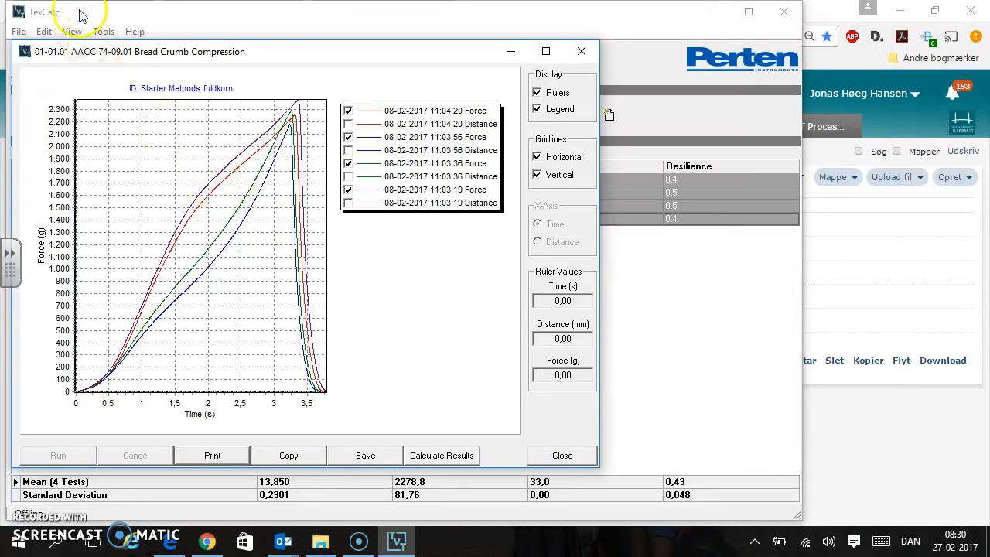
right_click(312, 64)
left_click_drag(313, 64, 397, 70)
left_click(374, 467)
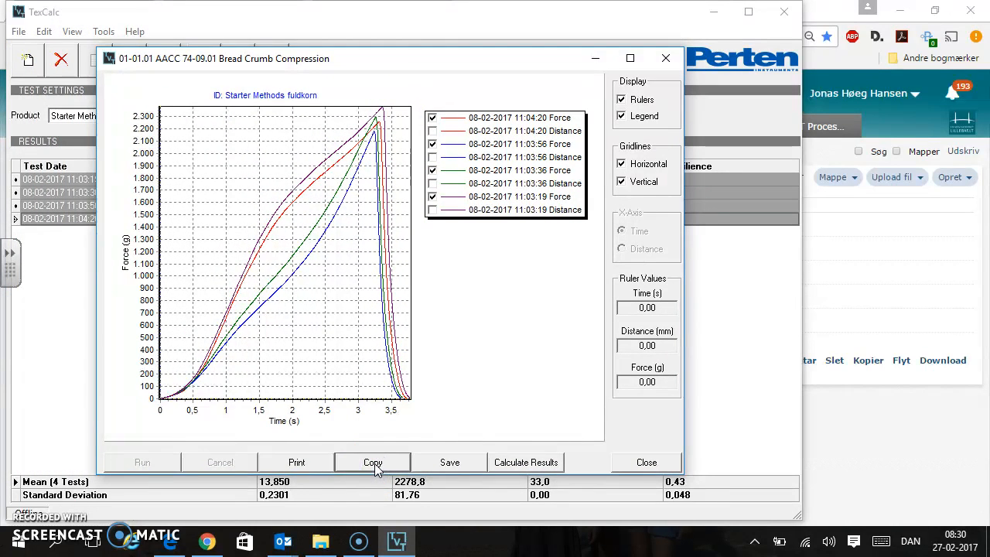
left_click(671, 65)
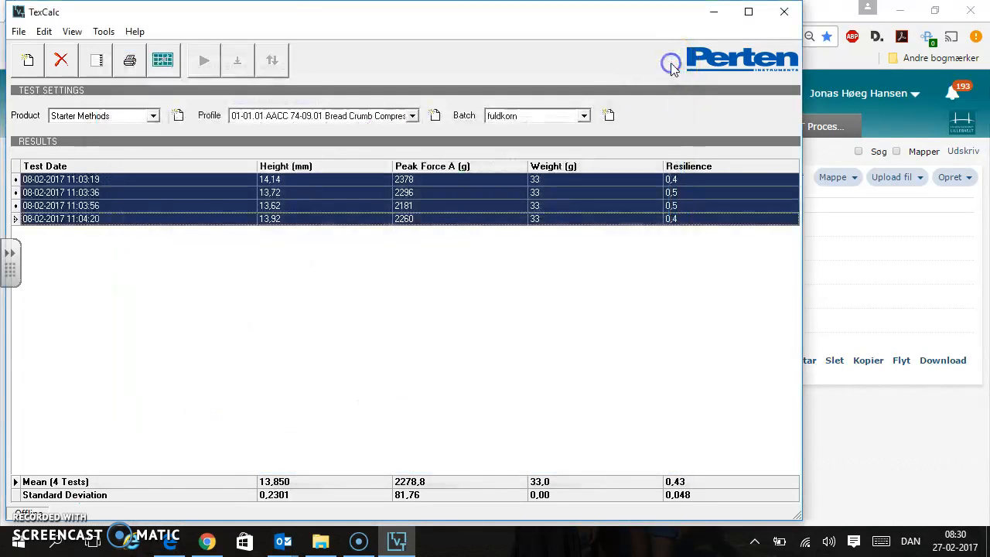
right_click(381, 181)
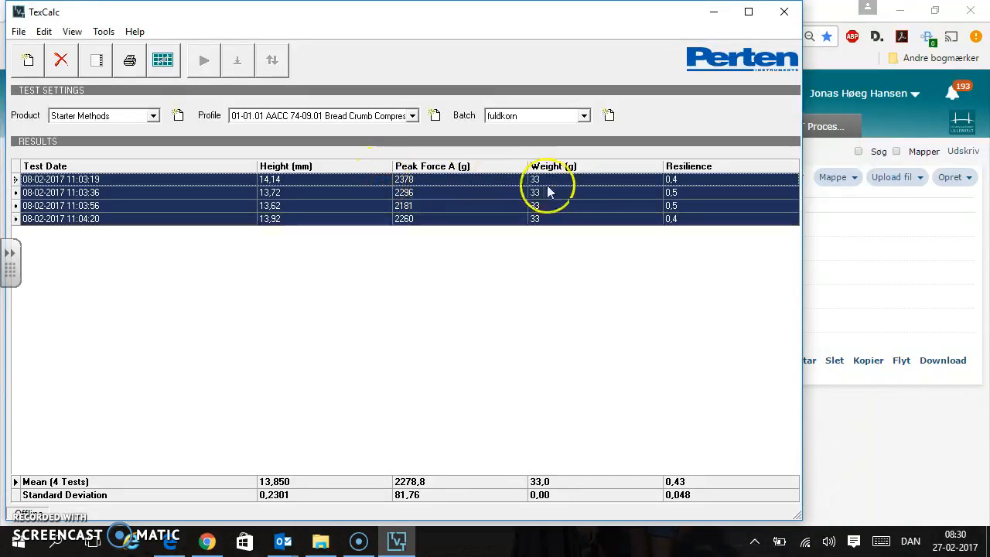